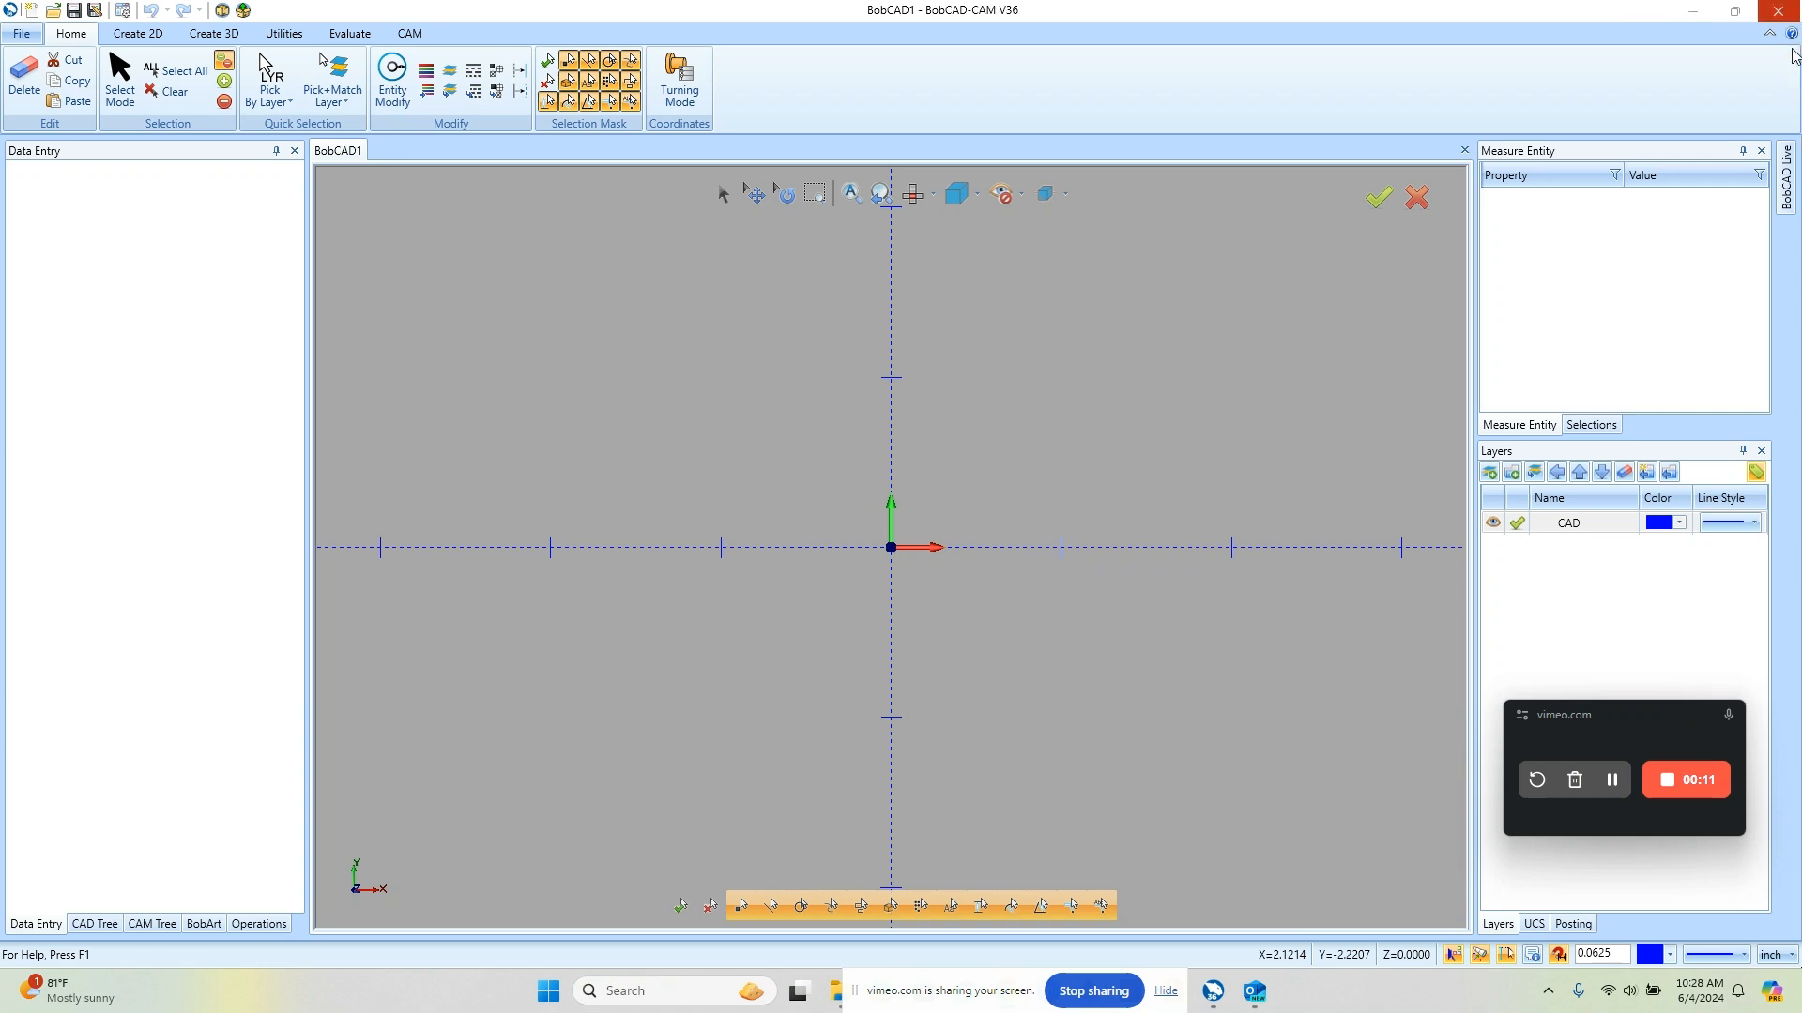
Import sheet 4.iges from the Training Video desktop folder with curves, solids and original topology kept.
{"action": "left_click_drag", "start_coordinate": [1631, 23], "coordinate": [1531, 34]}
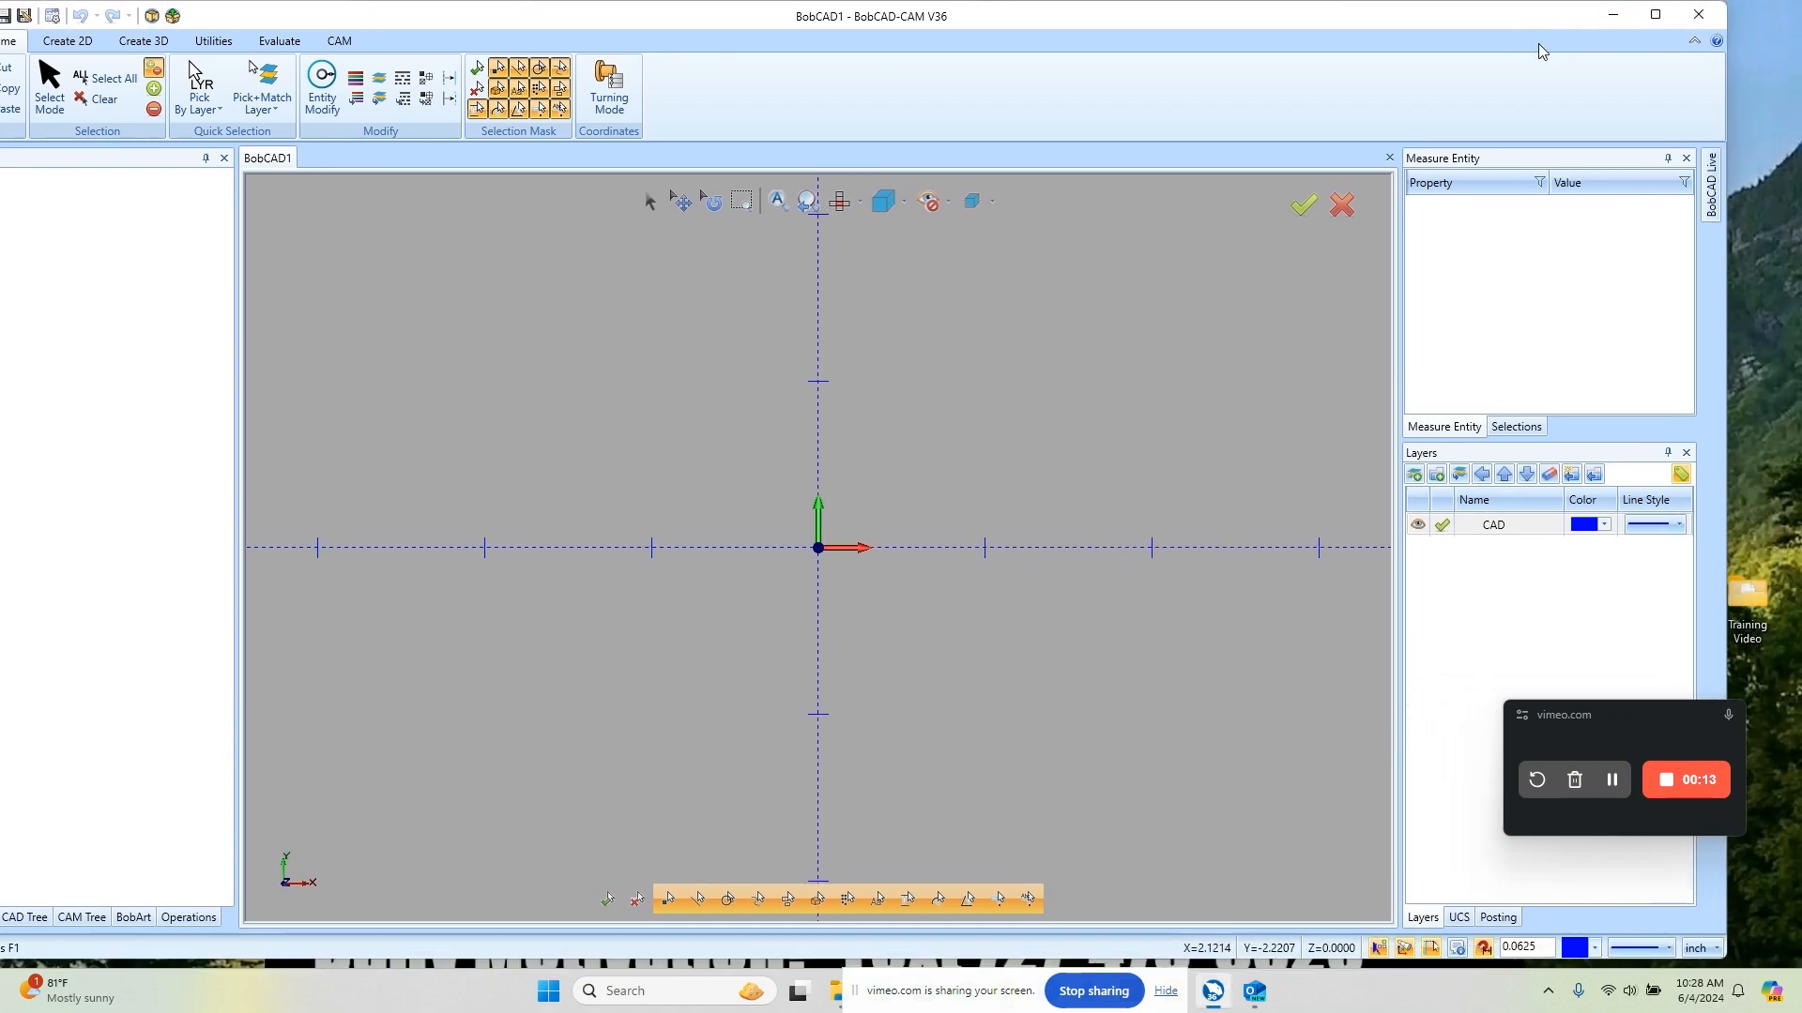
{"action": "double_click", "coordinate": [1751, 600]}
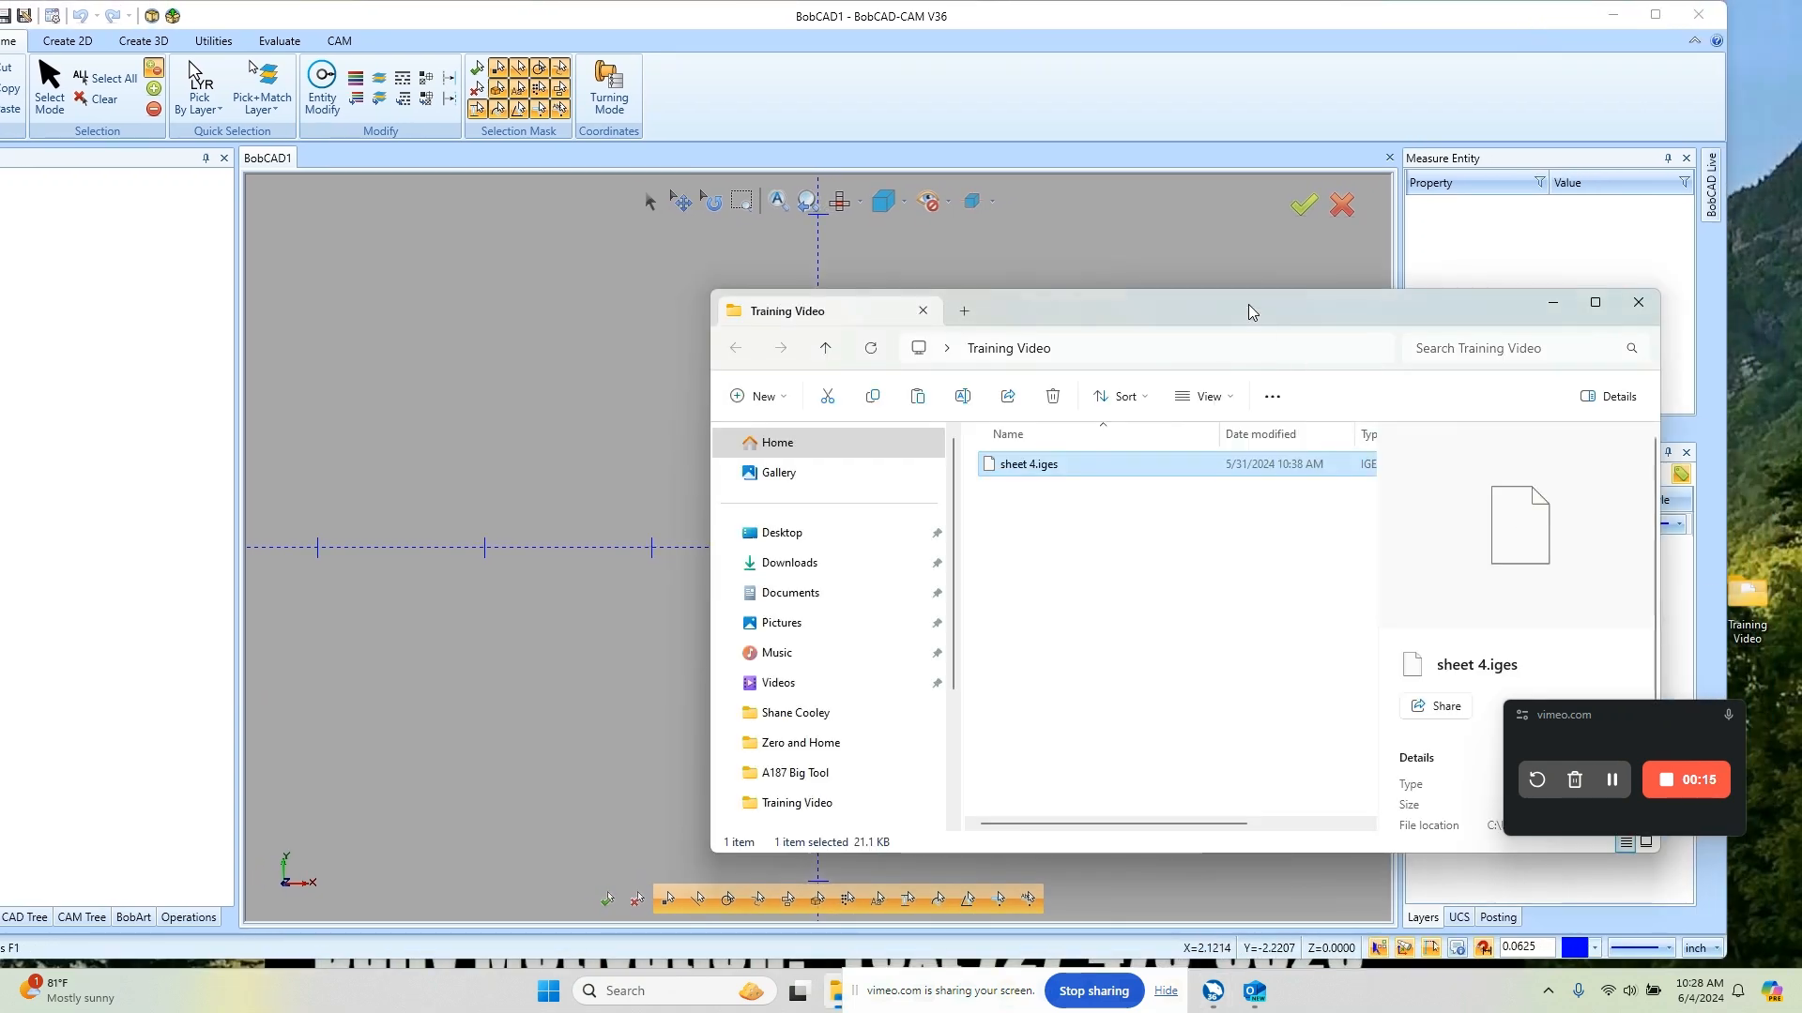
{"action": "left_click_drag", "start_coordinate": [1246, 311], "coordinate": [1508, 259]}
{"action": "left_click_drag", "start_coordinate": [1274, 413], "coordinate": [693, 437]}
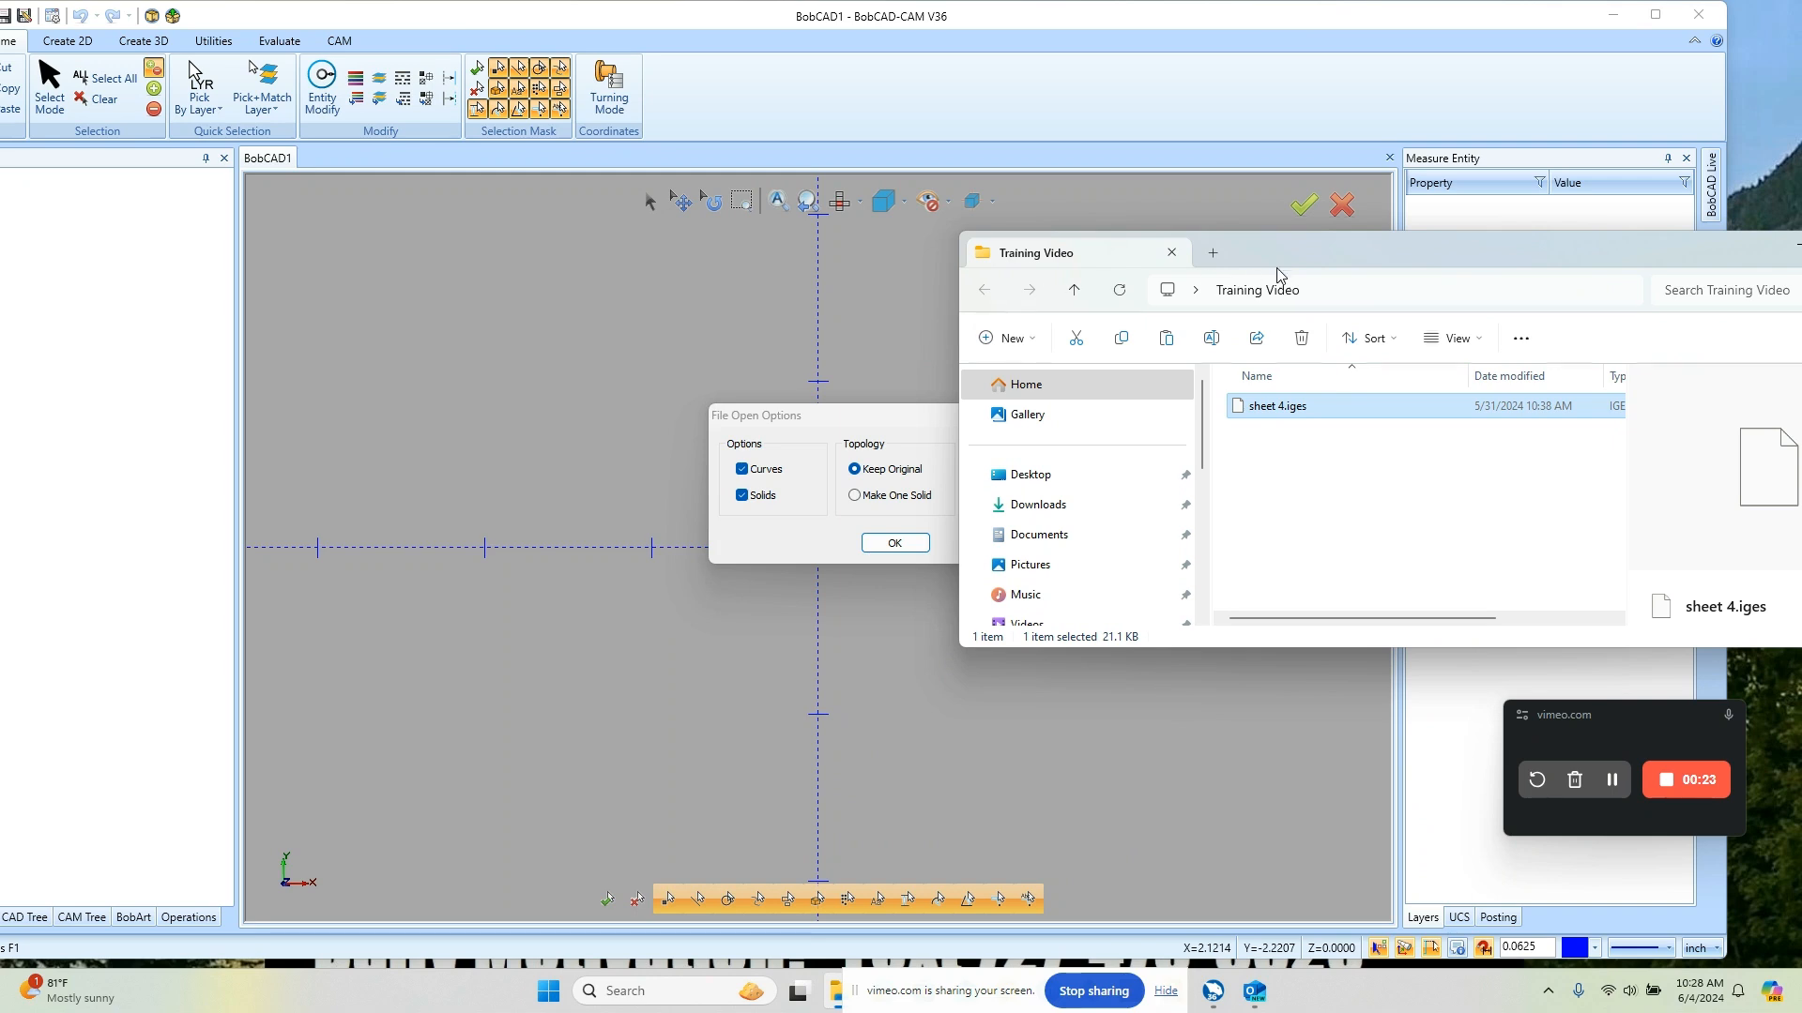
{"action": "left_click", "coordinate": [894, 544]}
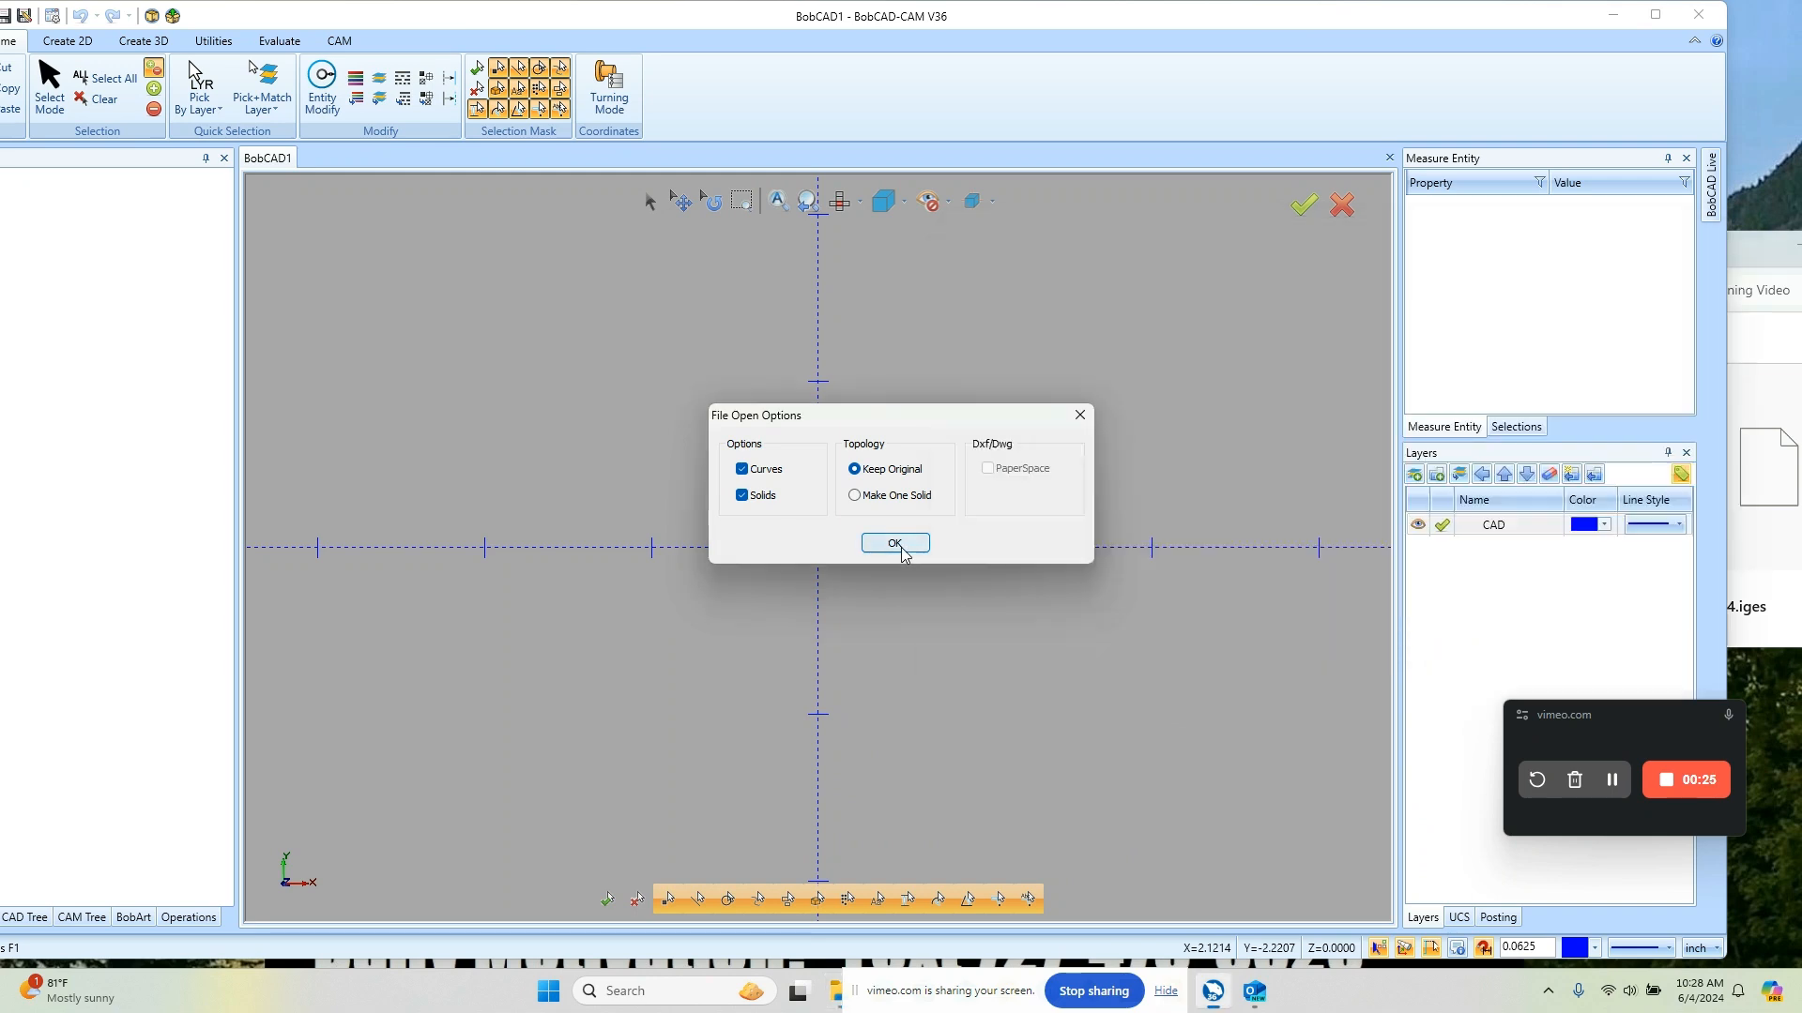
{"action": "scroll", "coordinate": [1019, 550], "scroll_direction": "down", "scroll_amount": 6}
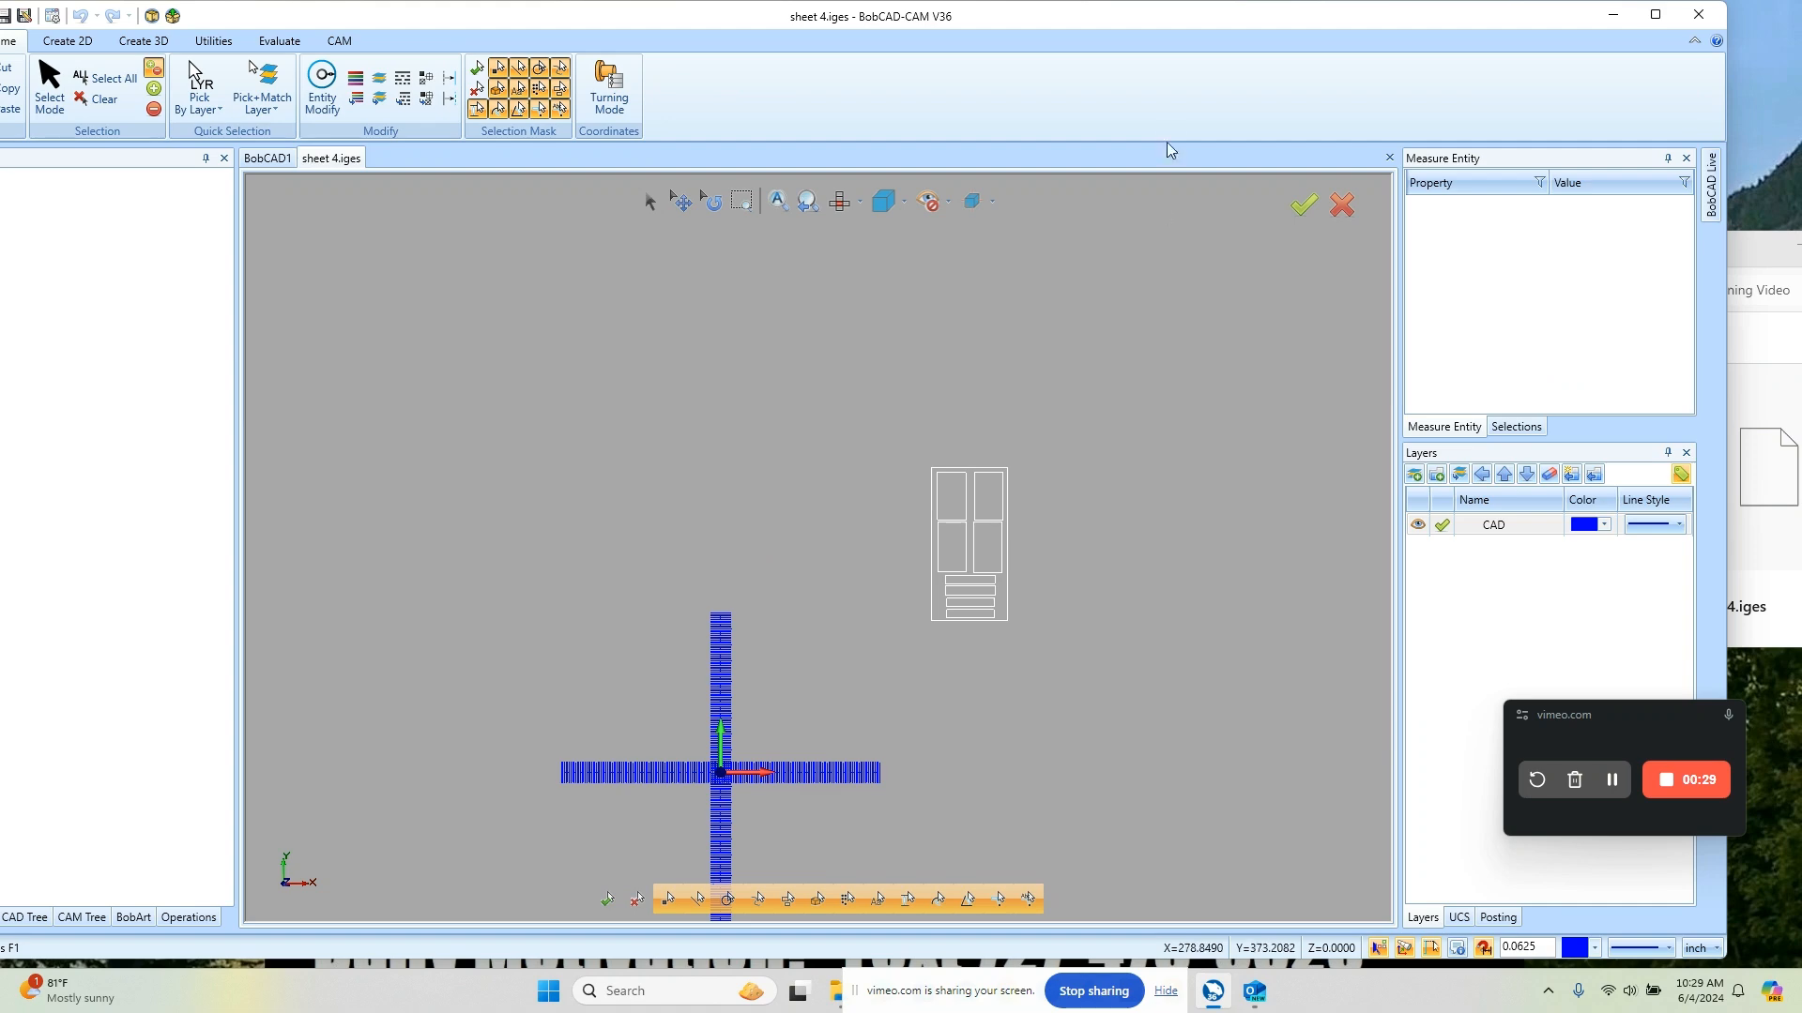
{"action": "double_click", "coordinate": [1219, 26]}
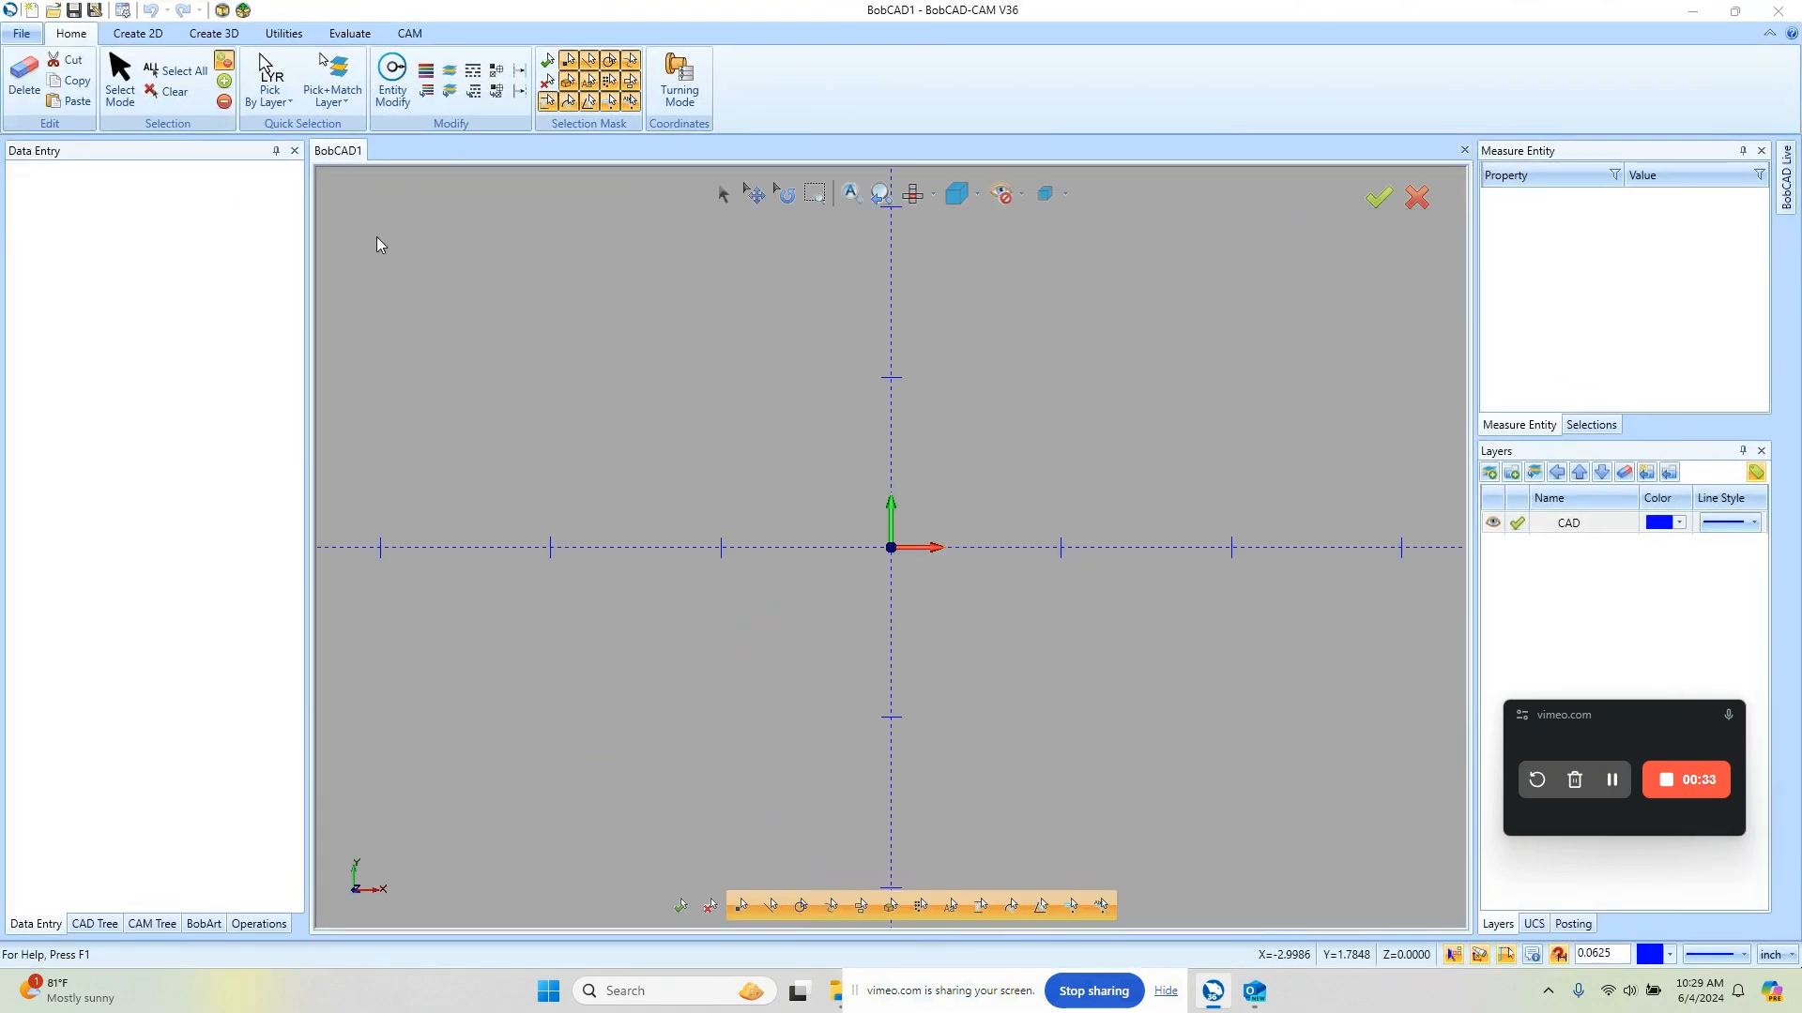
Open sheet 4.iges from the Training Video folder with curves and solids included and the original topology kept.
{"action": "left_click", "coordinate": [31, 43]}
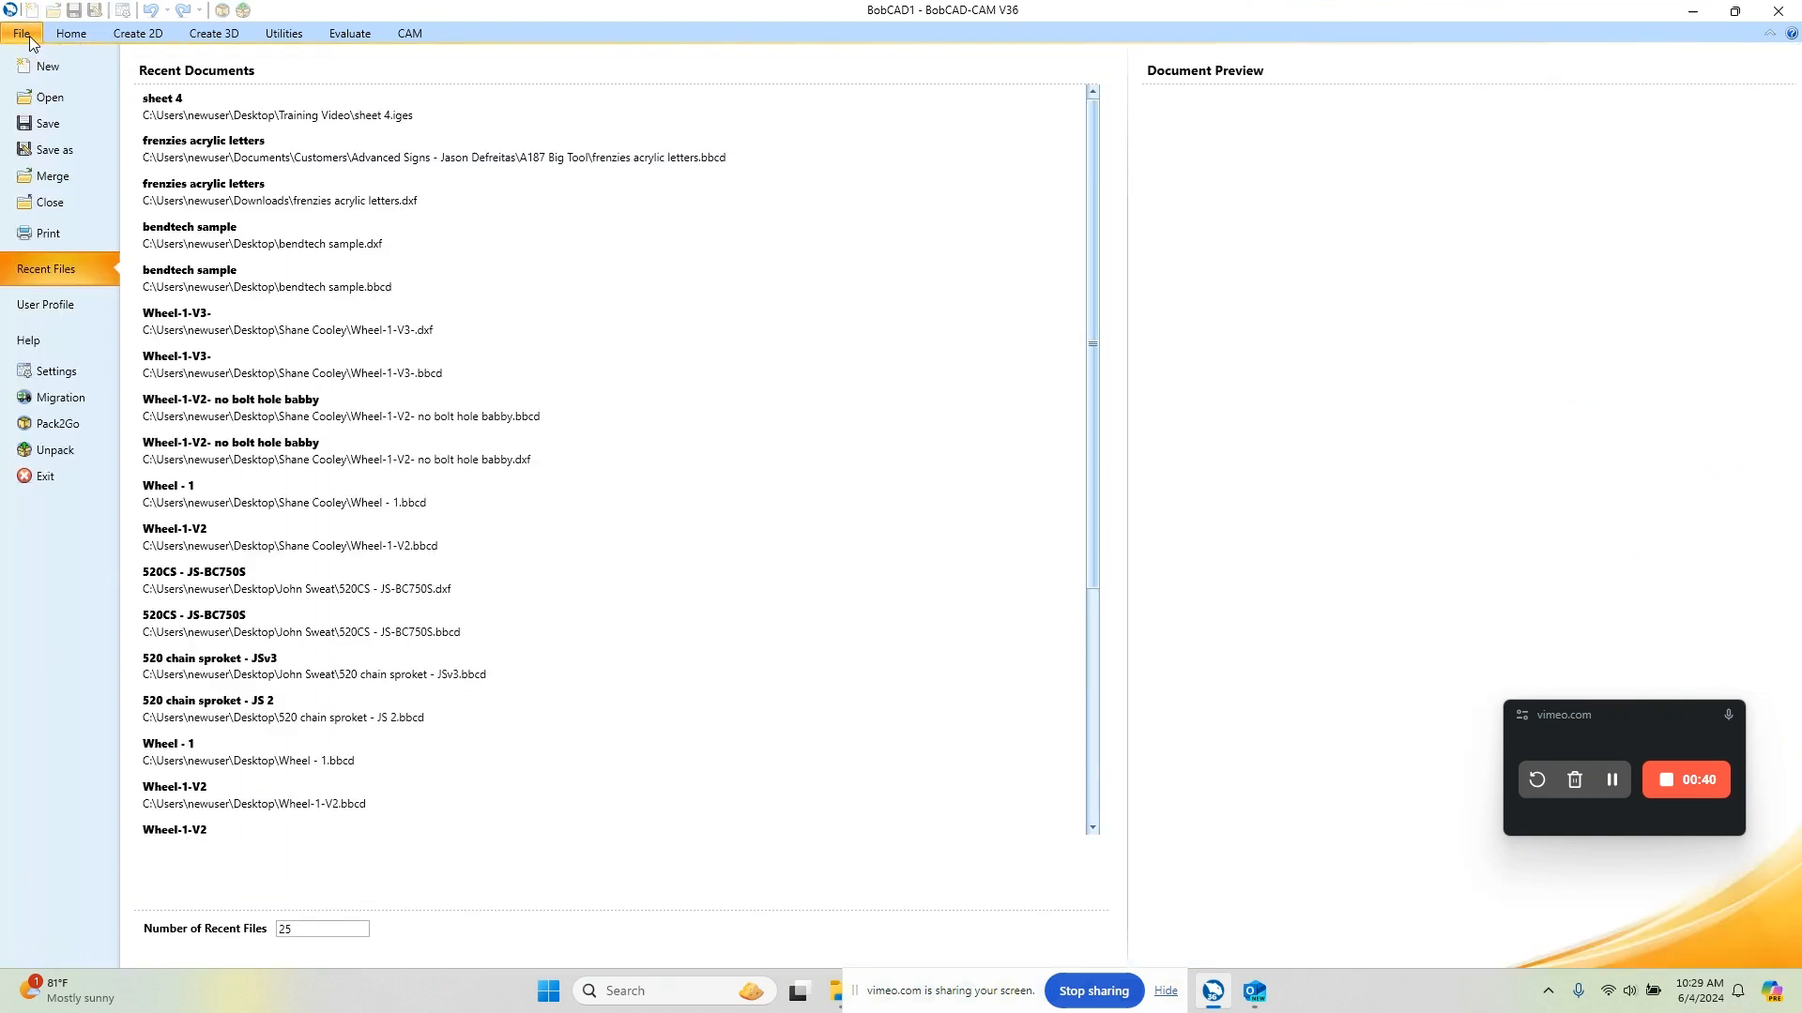
{"action": "left_click", "coordinate": [59, 107]}
{"action": "left_click", "coordinate": [242, 153]}
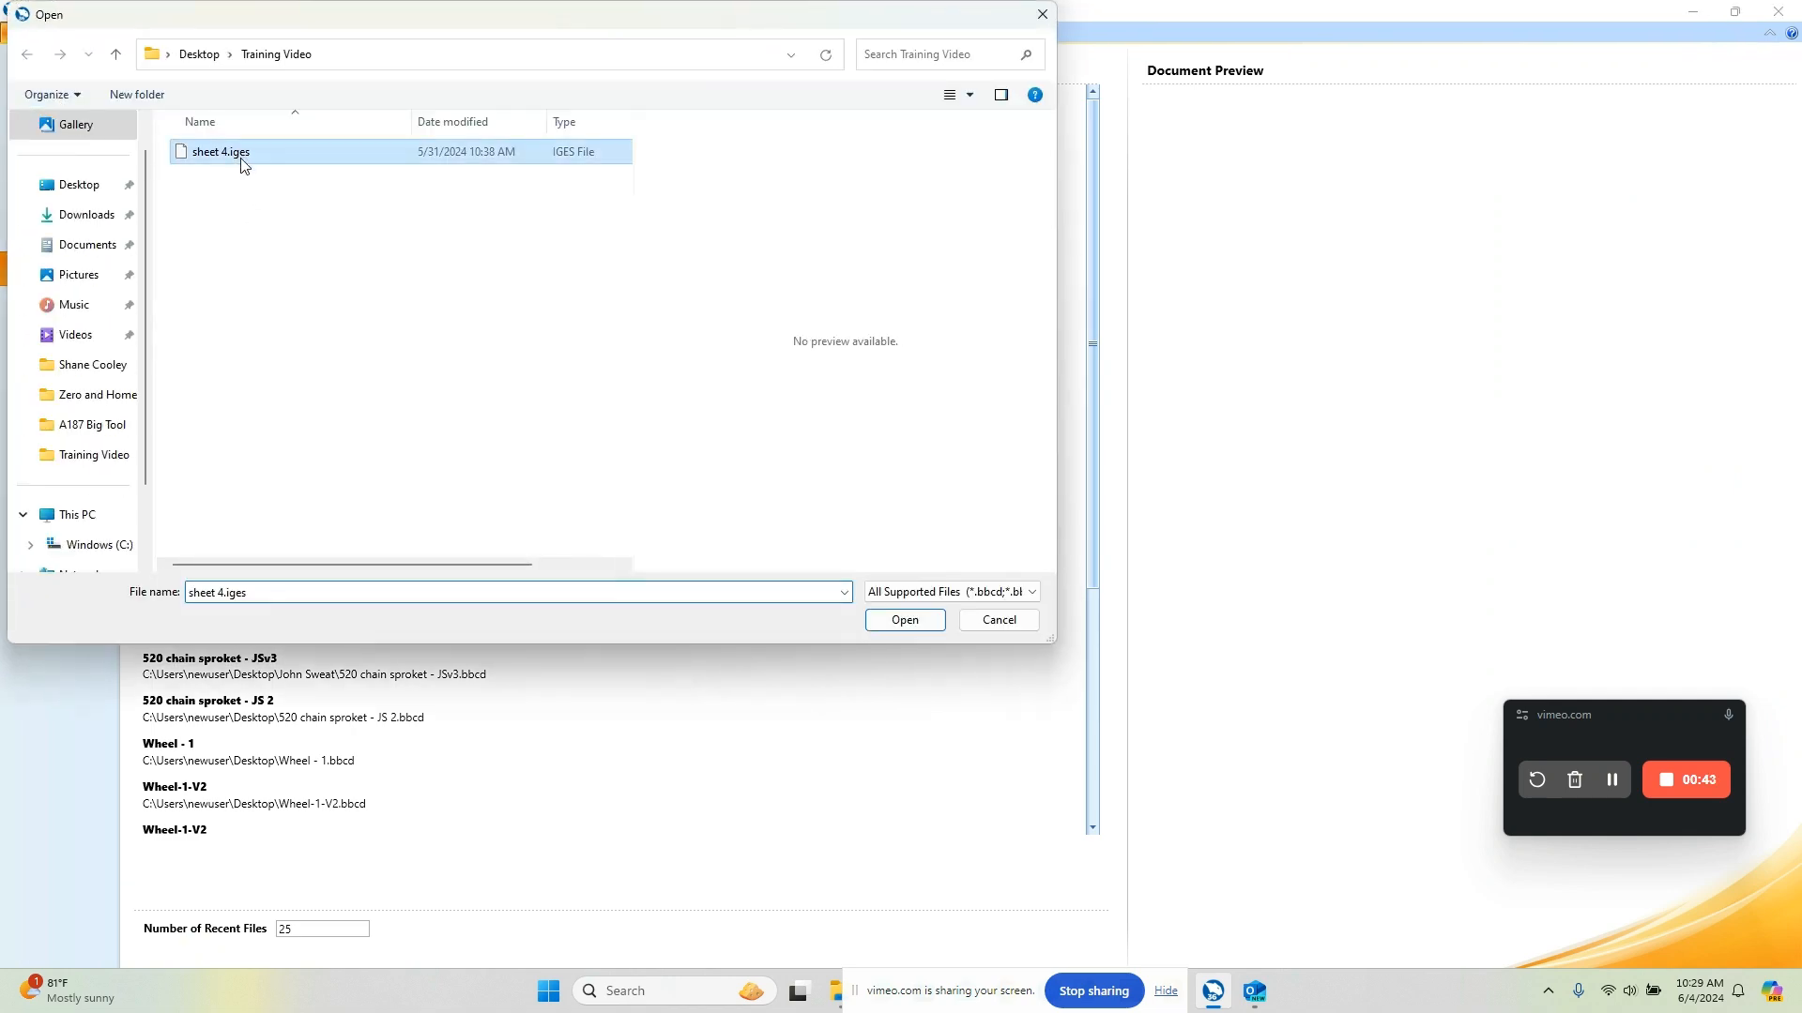
{"action": "left_click", "coordinate": [905, 619]}
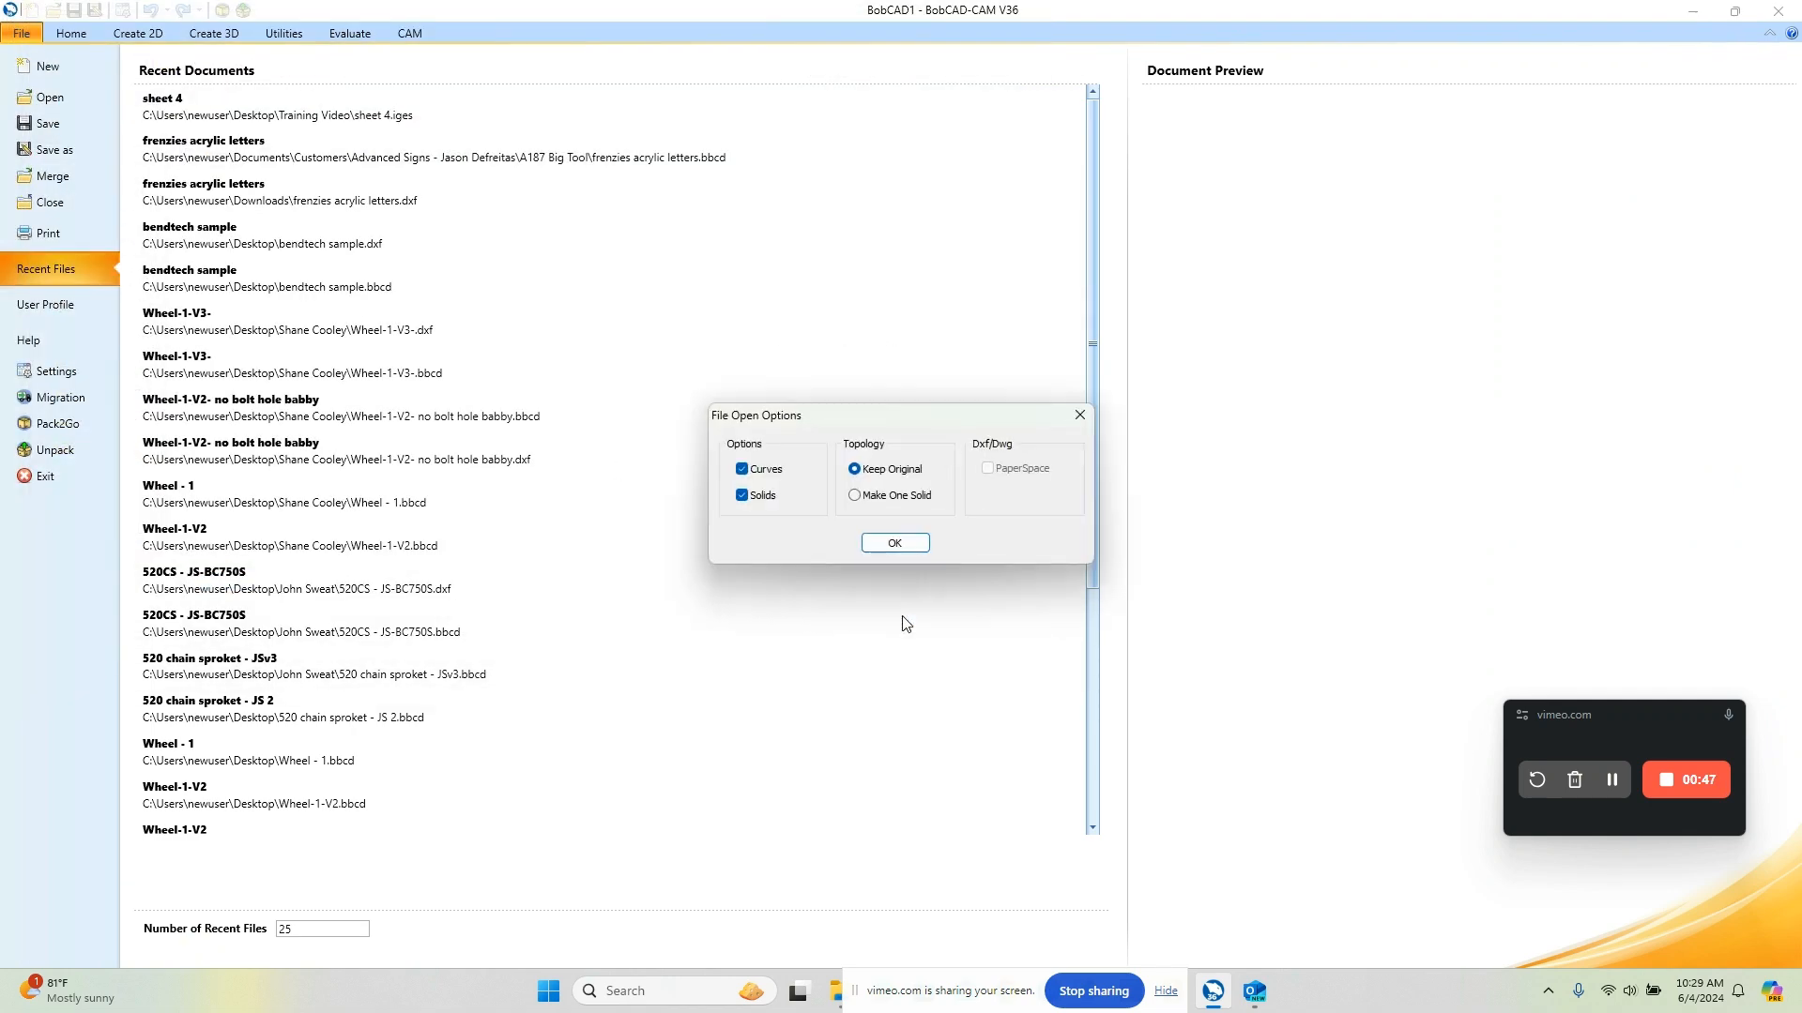
{"action": "left_click", "coordinate": [909, 548]}
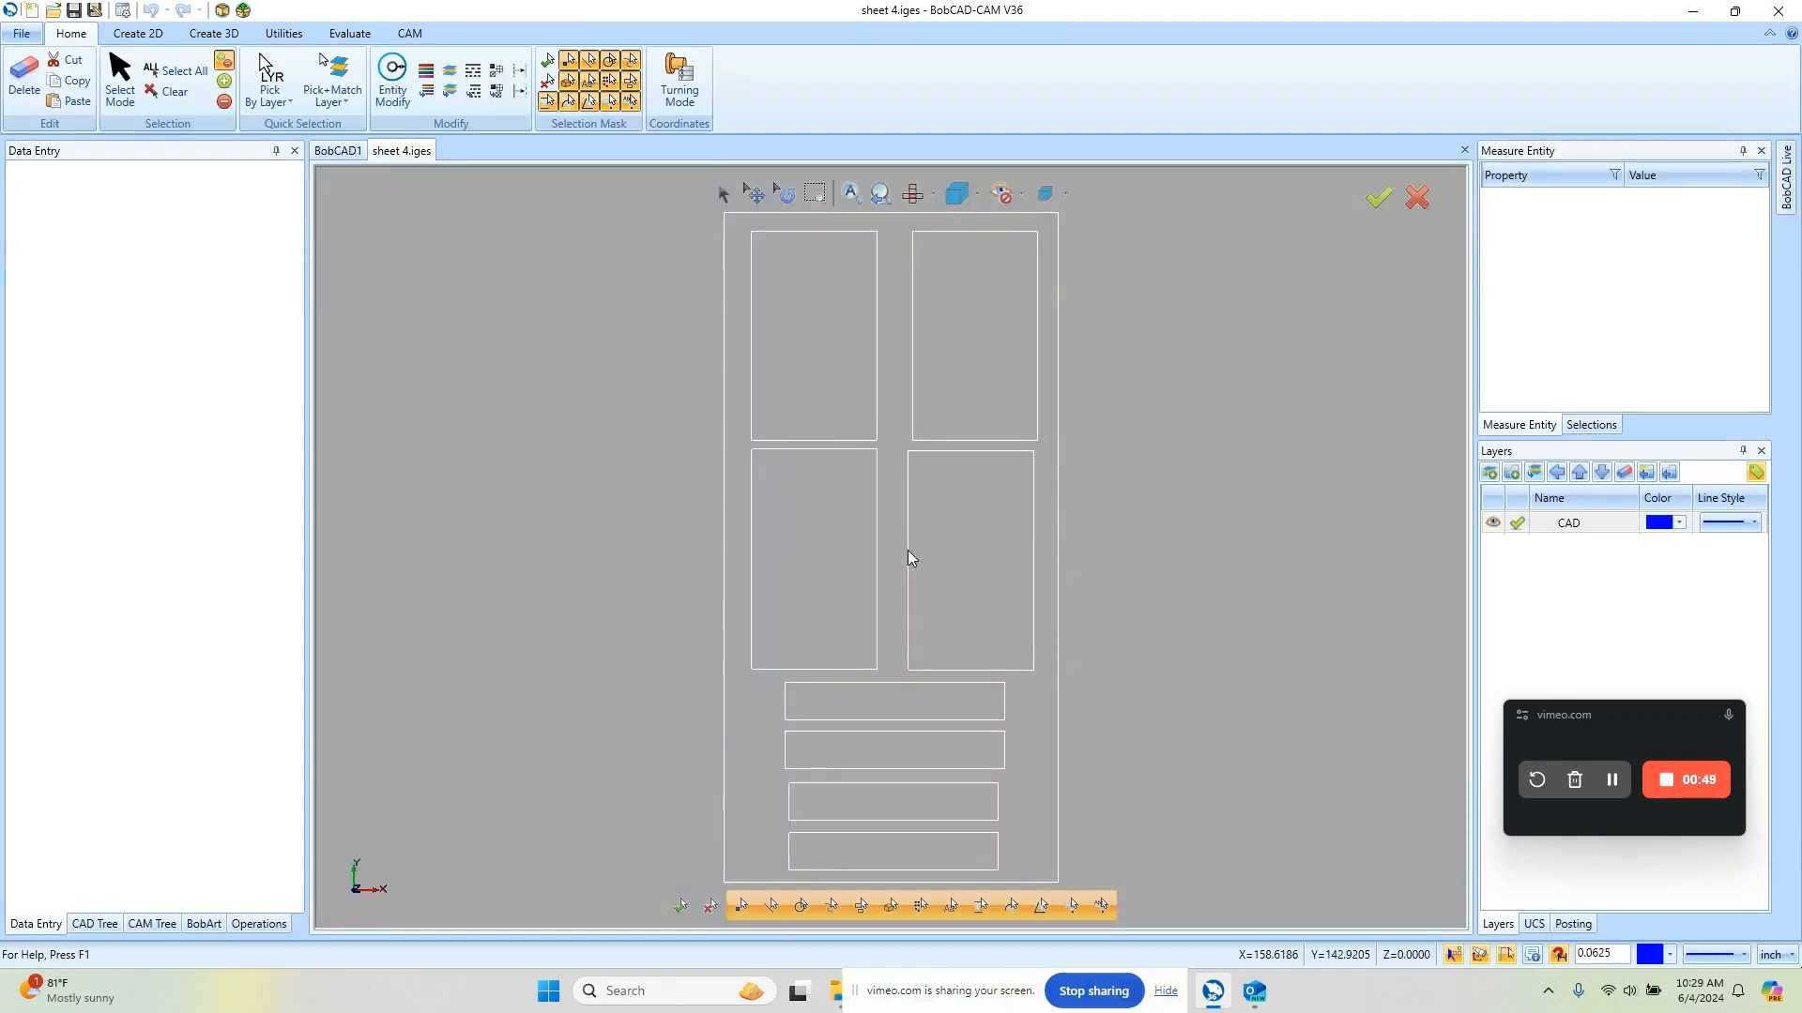
Start a Translate on all the sheet and rectangle lines, docking the Picking Manager with the Measure Entity pane.
{"action": "scroll", "coordinate": [972, 518], "scroll_direction": "down", "scroll_amount": 4}
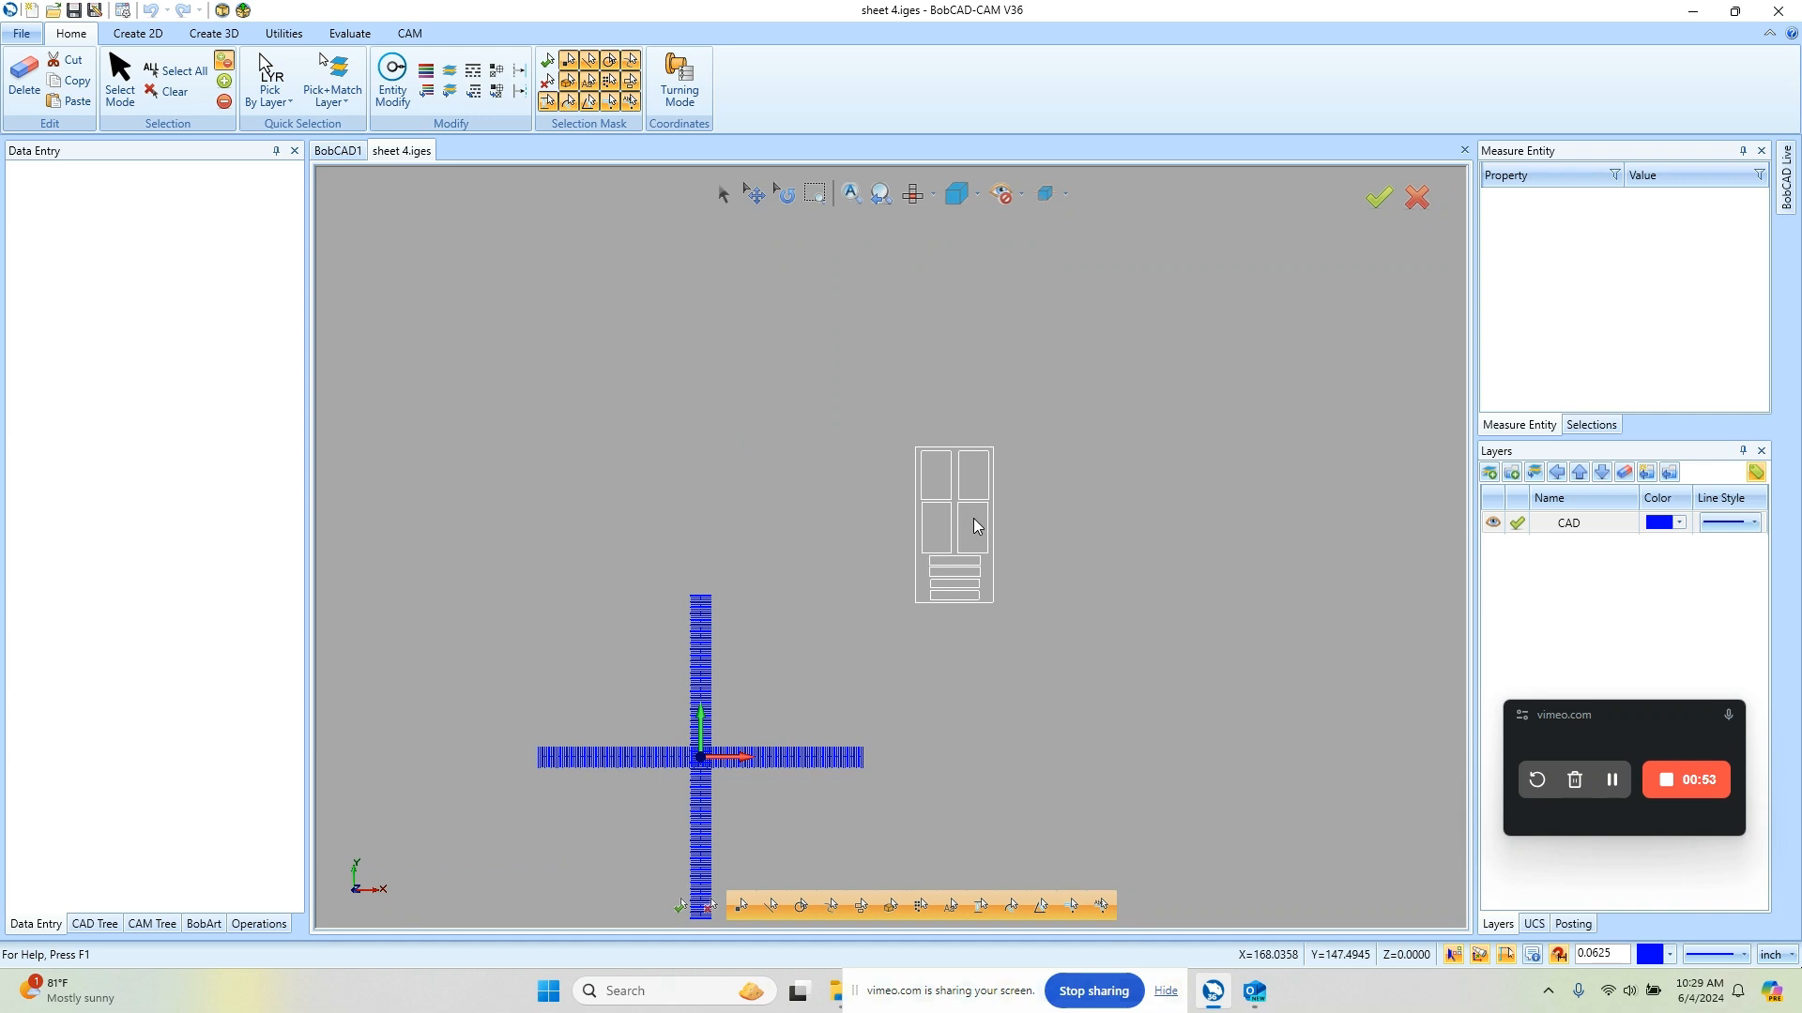
{"action": "scroll", "coordinate": [974, 519], "scroll_direction": "up", "scroll_amount": 5}
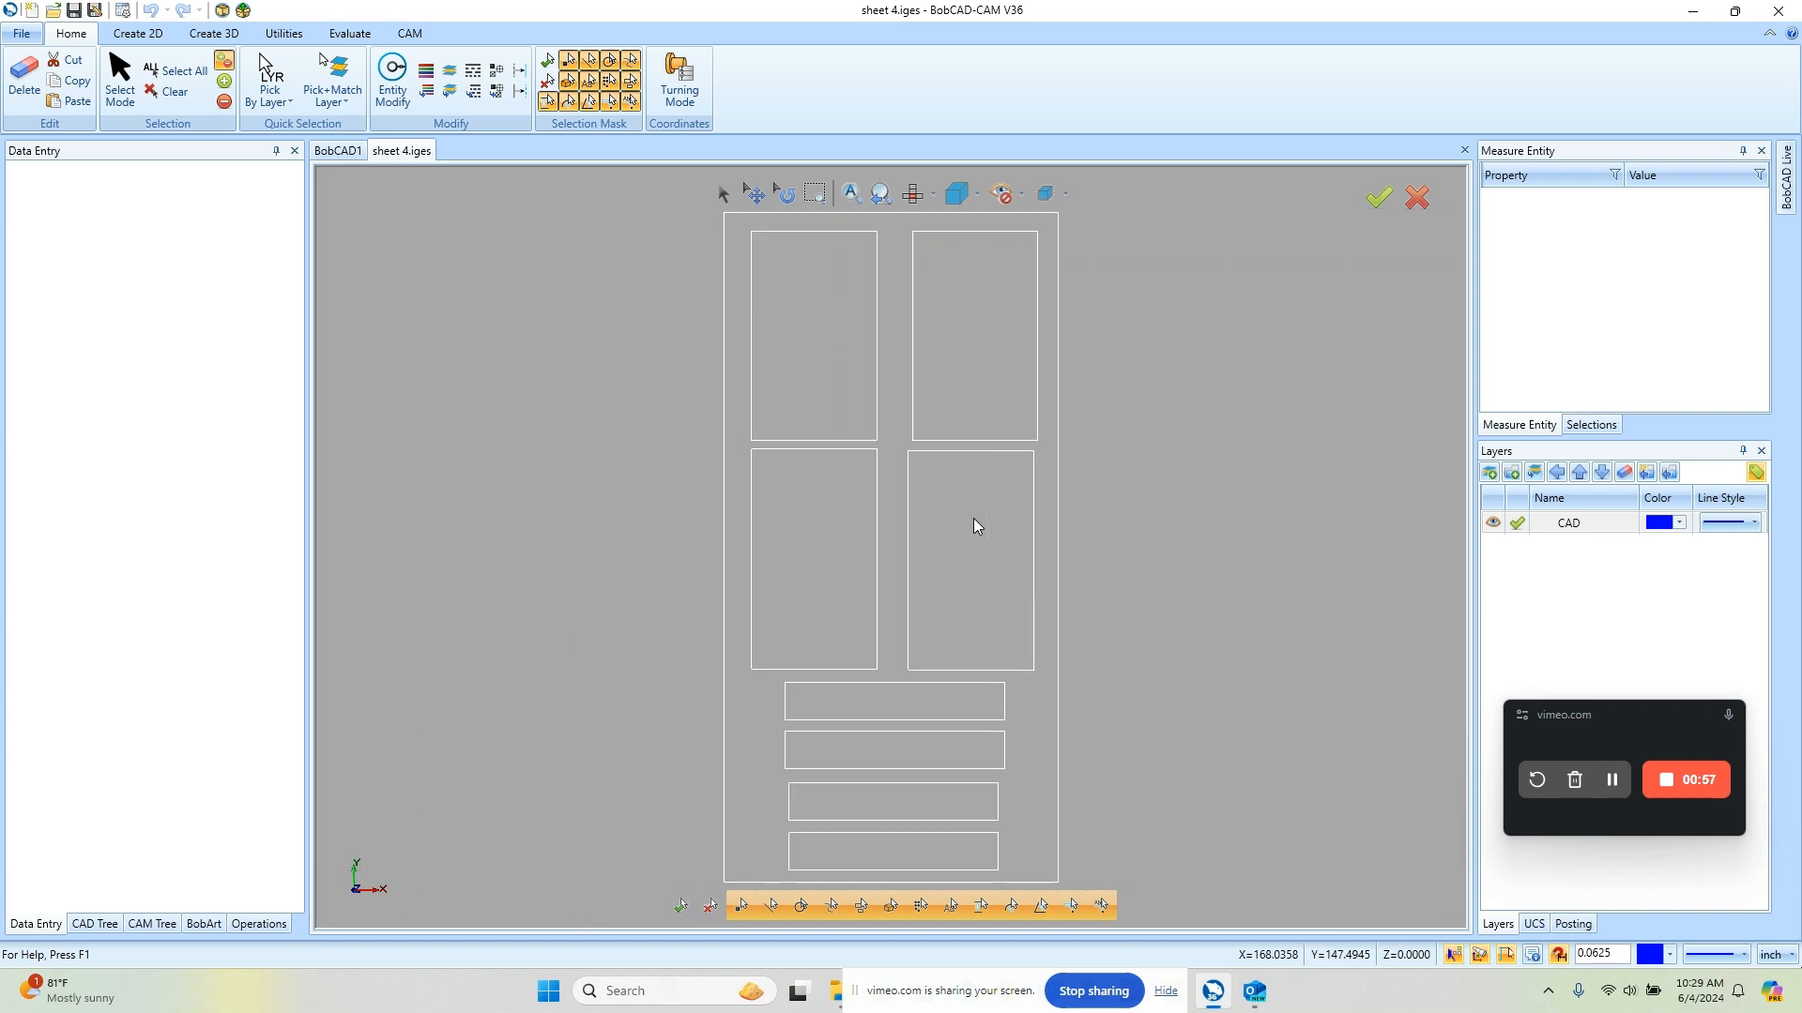
{"action": "scroll", "coordinate": [974, 525], "scroll_direction": "down", "scroll_amount": 5}
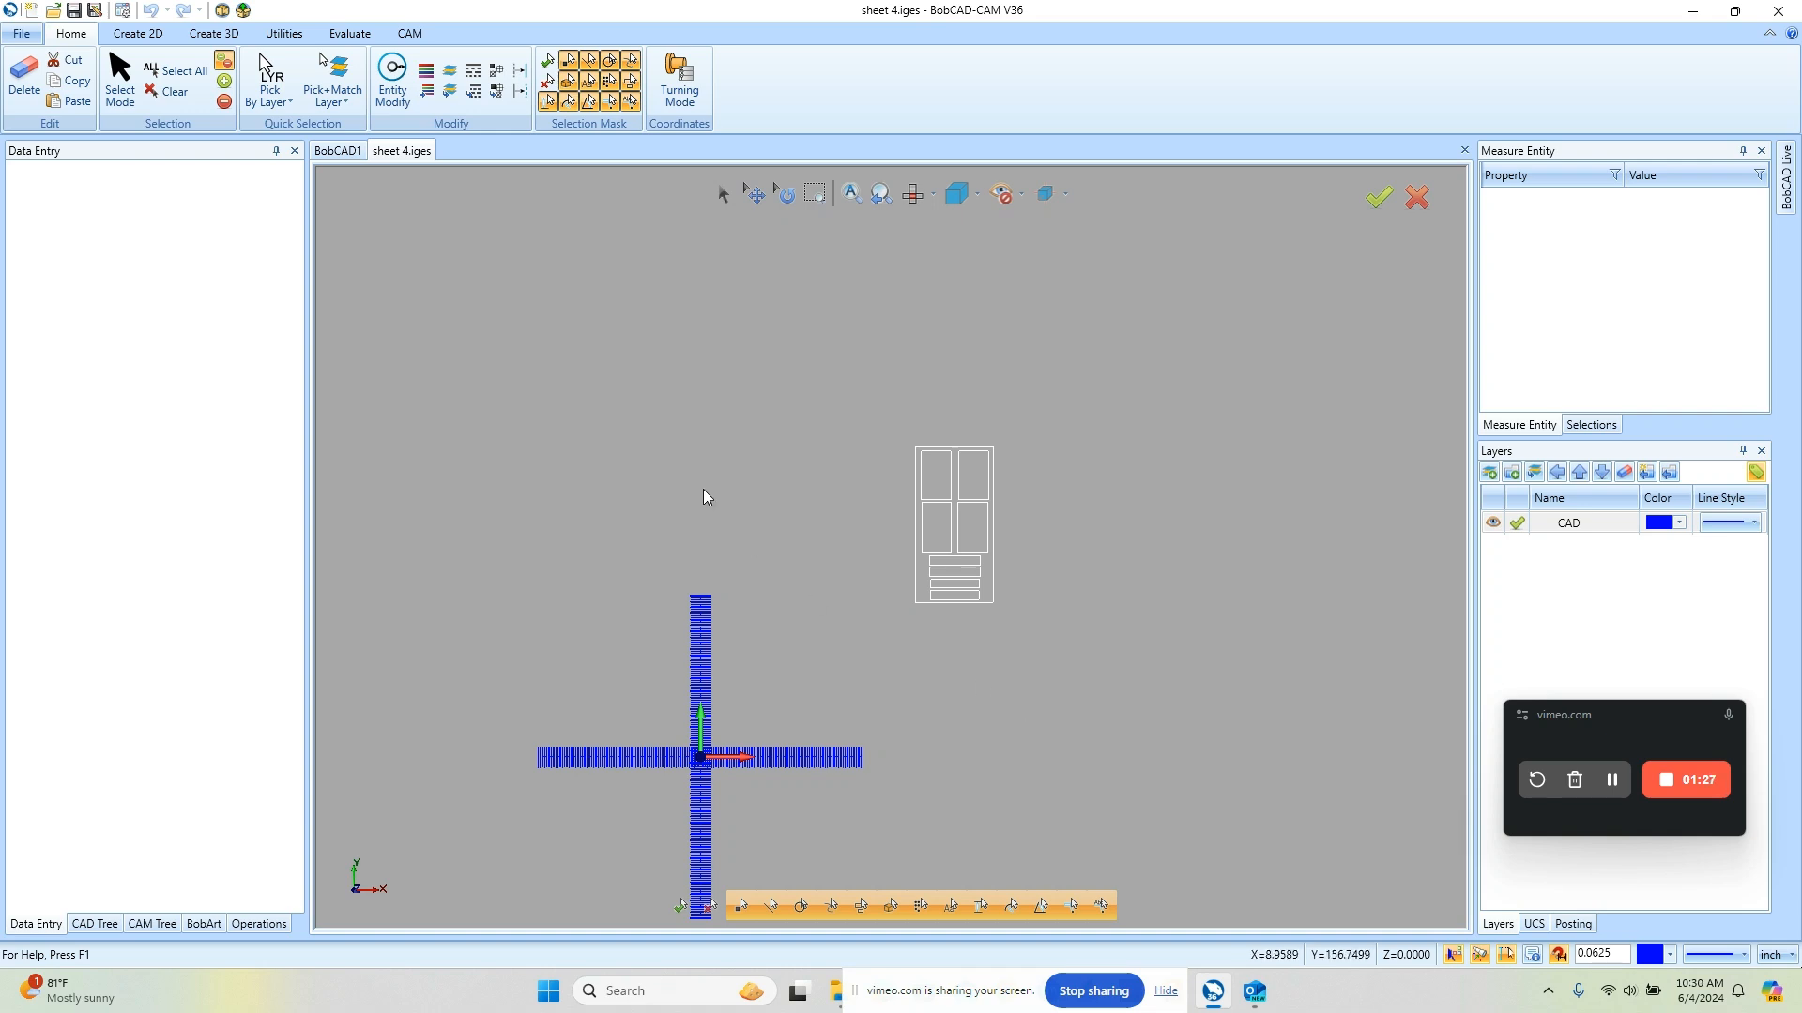
{"action": "left_click", "coordinate": [282, 36]}
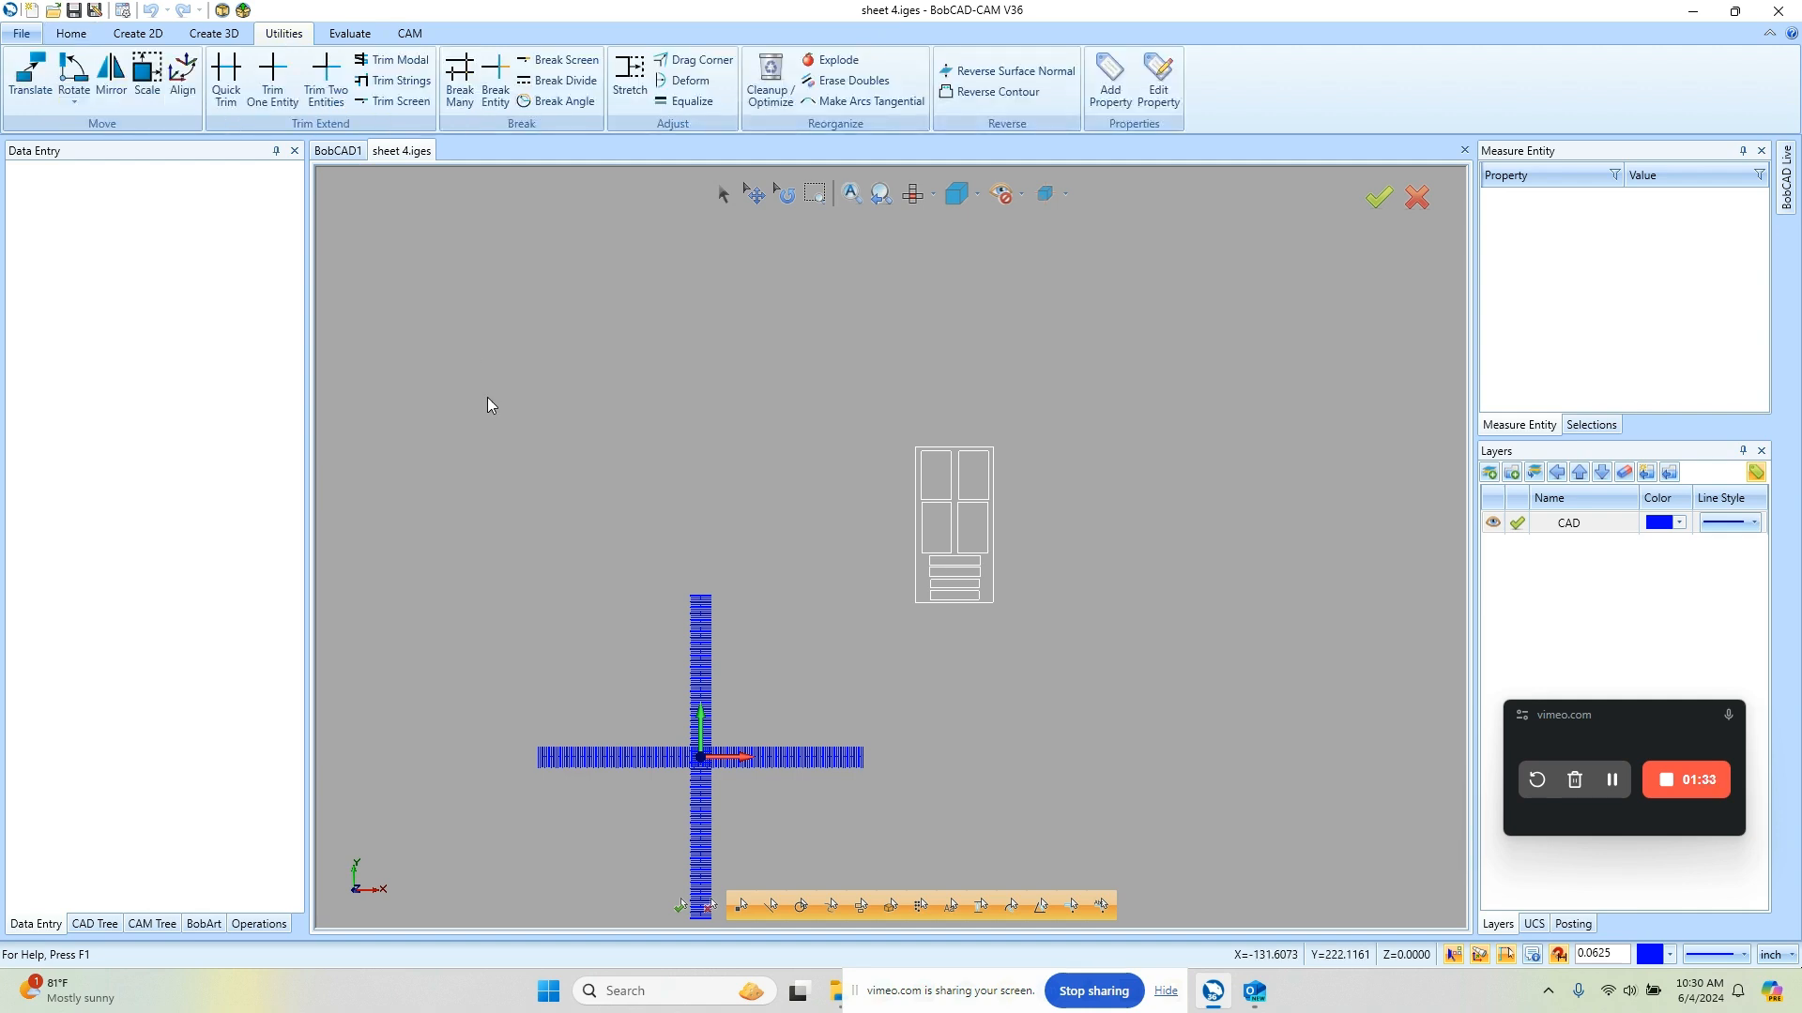
{"action": "left_click", "coordinate": [27, 91]}
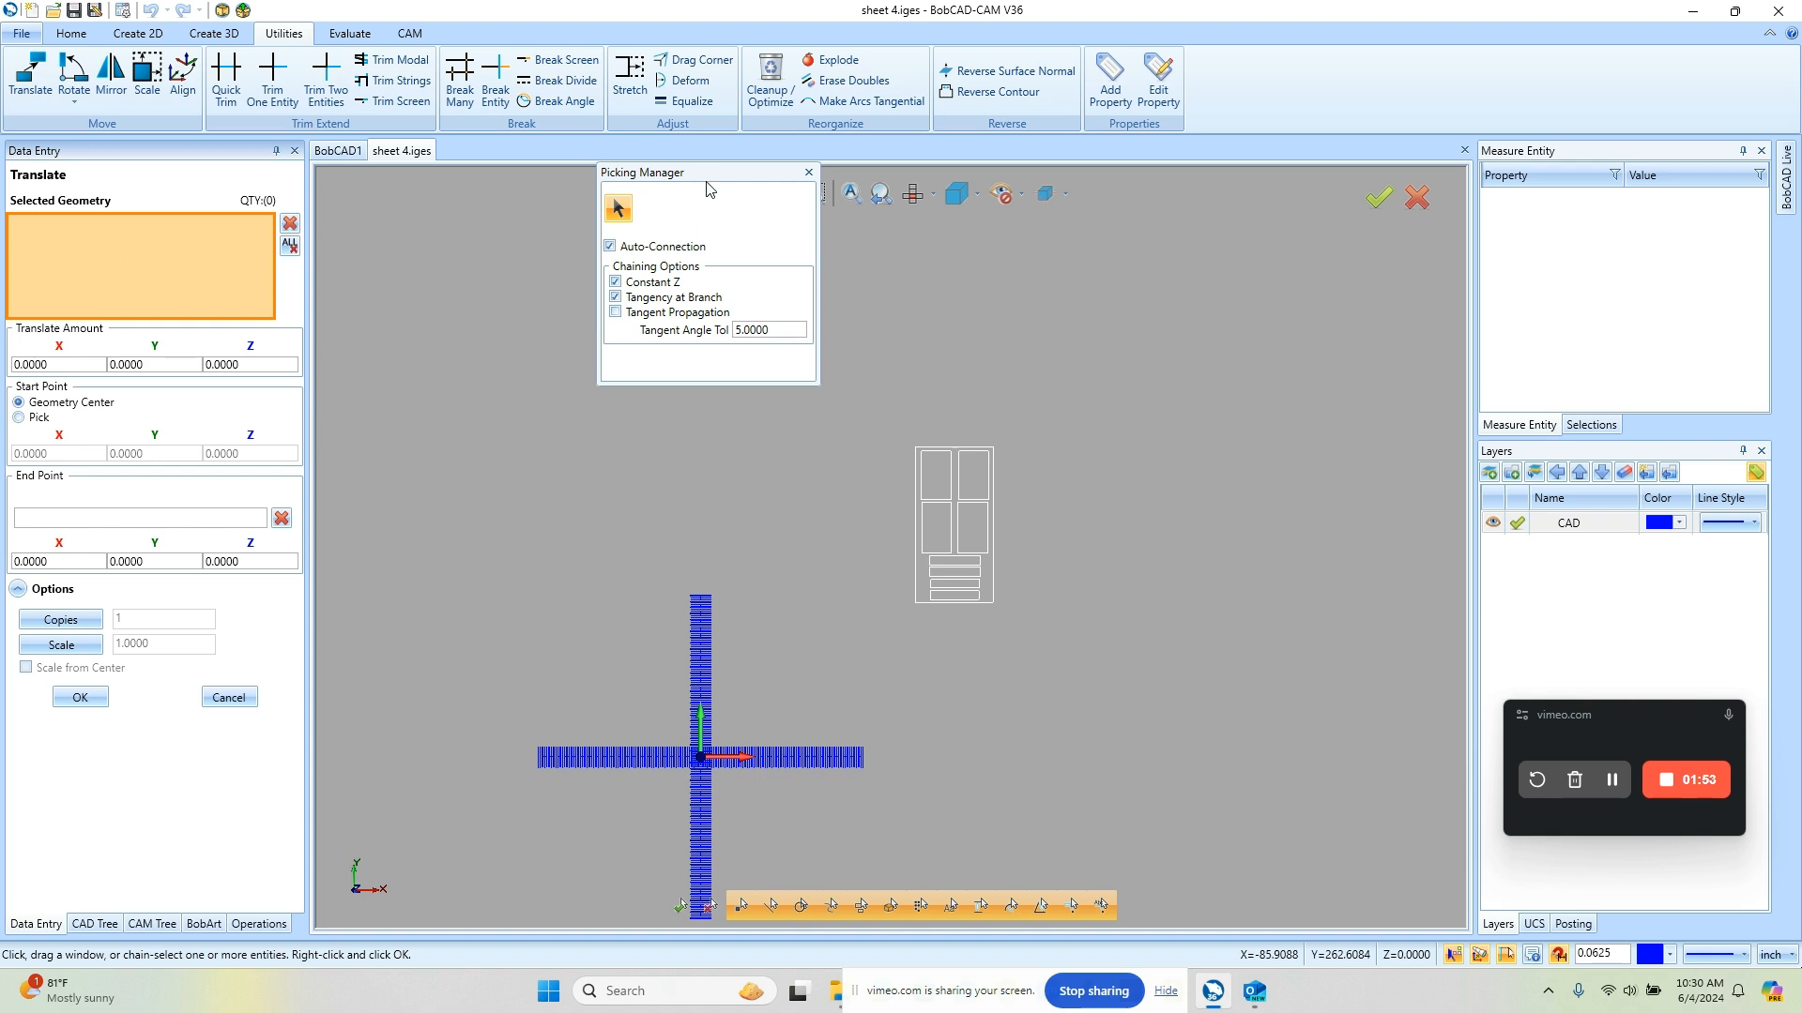
{"action": "left_click_drag", "start_coordinate": [707, 181], "coordinate": [739, 276]}
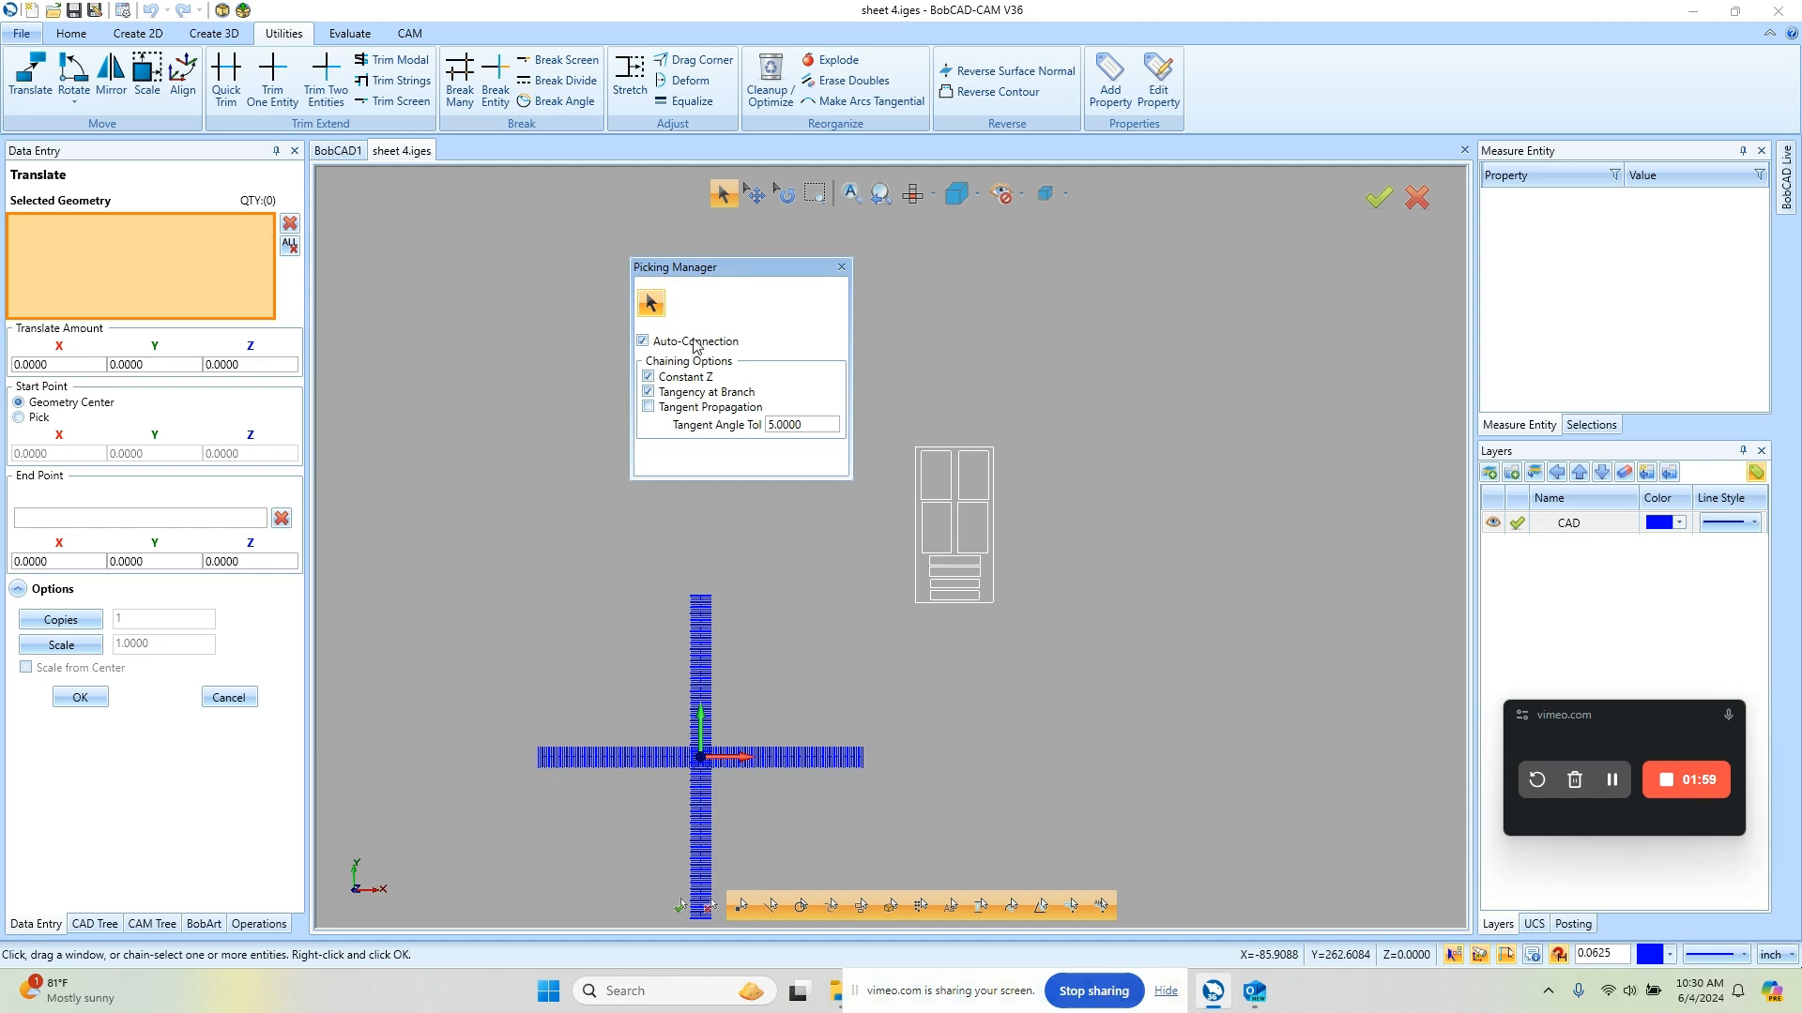
{"action": "left_click_drag", "start_coordinate": [728, 268], "coordinate": [1627, 296]}
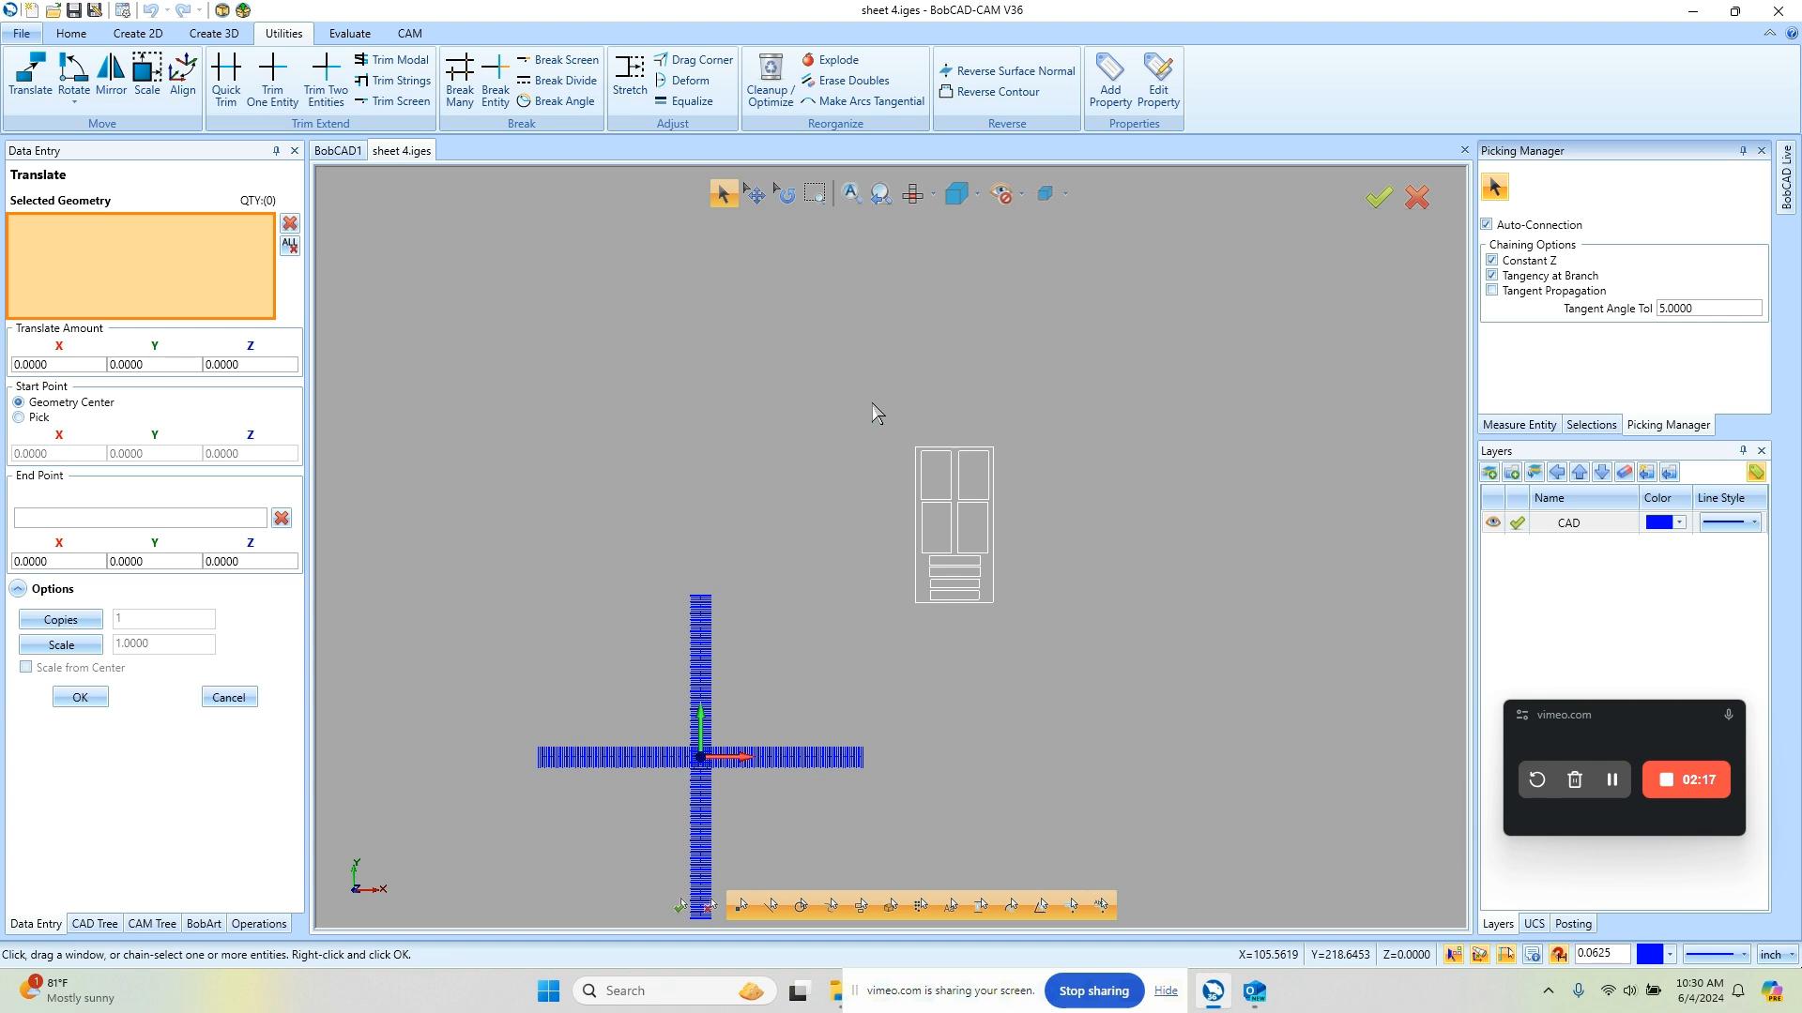
{"action": "left_click_drag", "start_coordinate": [871, 403], "coordinate": [1044, 655]}
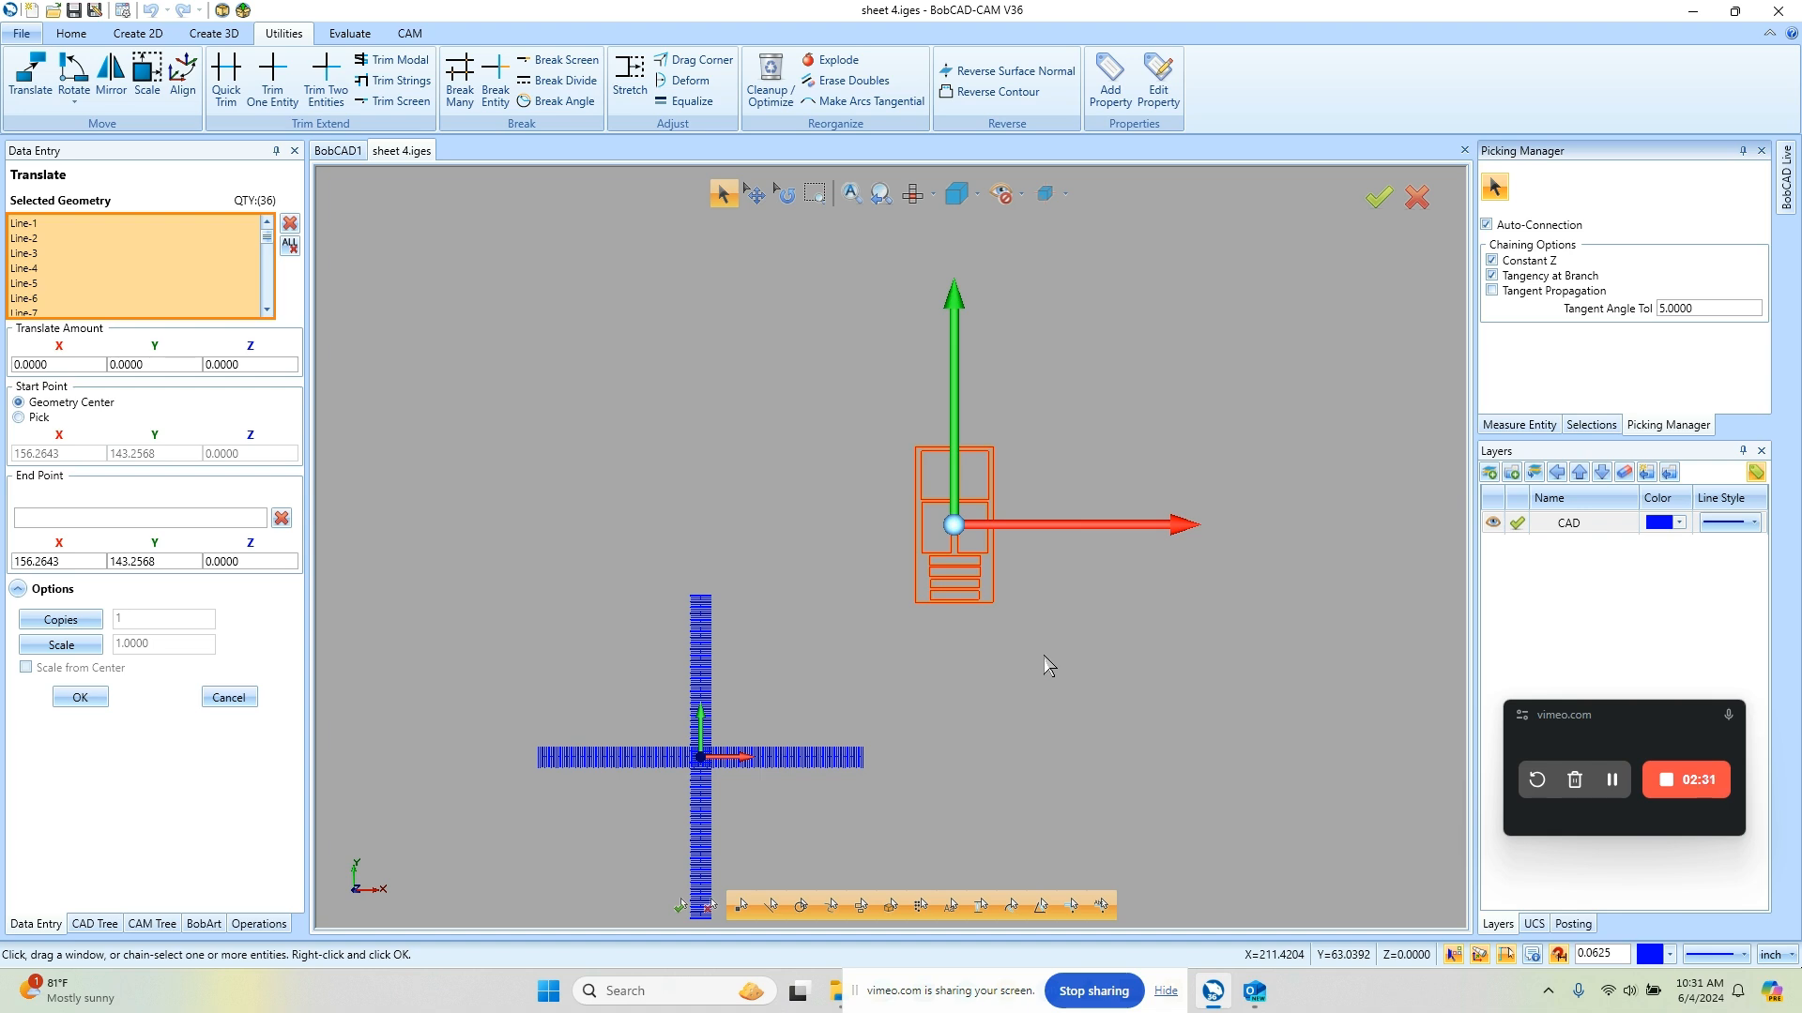
Define the translation's start point by picking the lower-left corner of the outer sheet rectangle.
{"action": "left_click", "coordinate": [21, 417]}
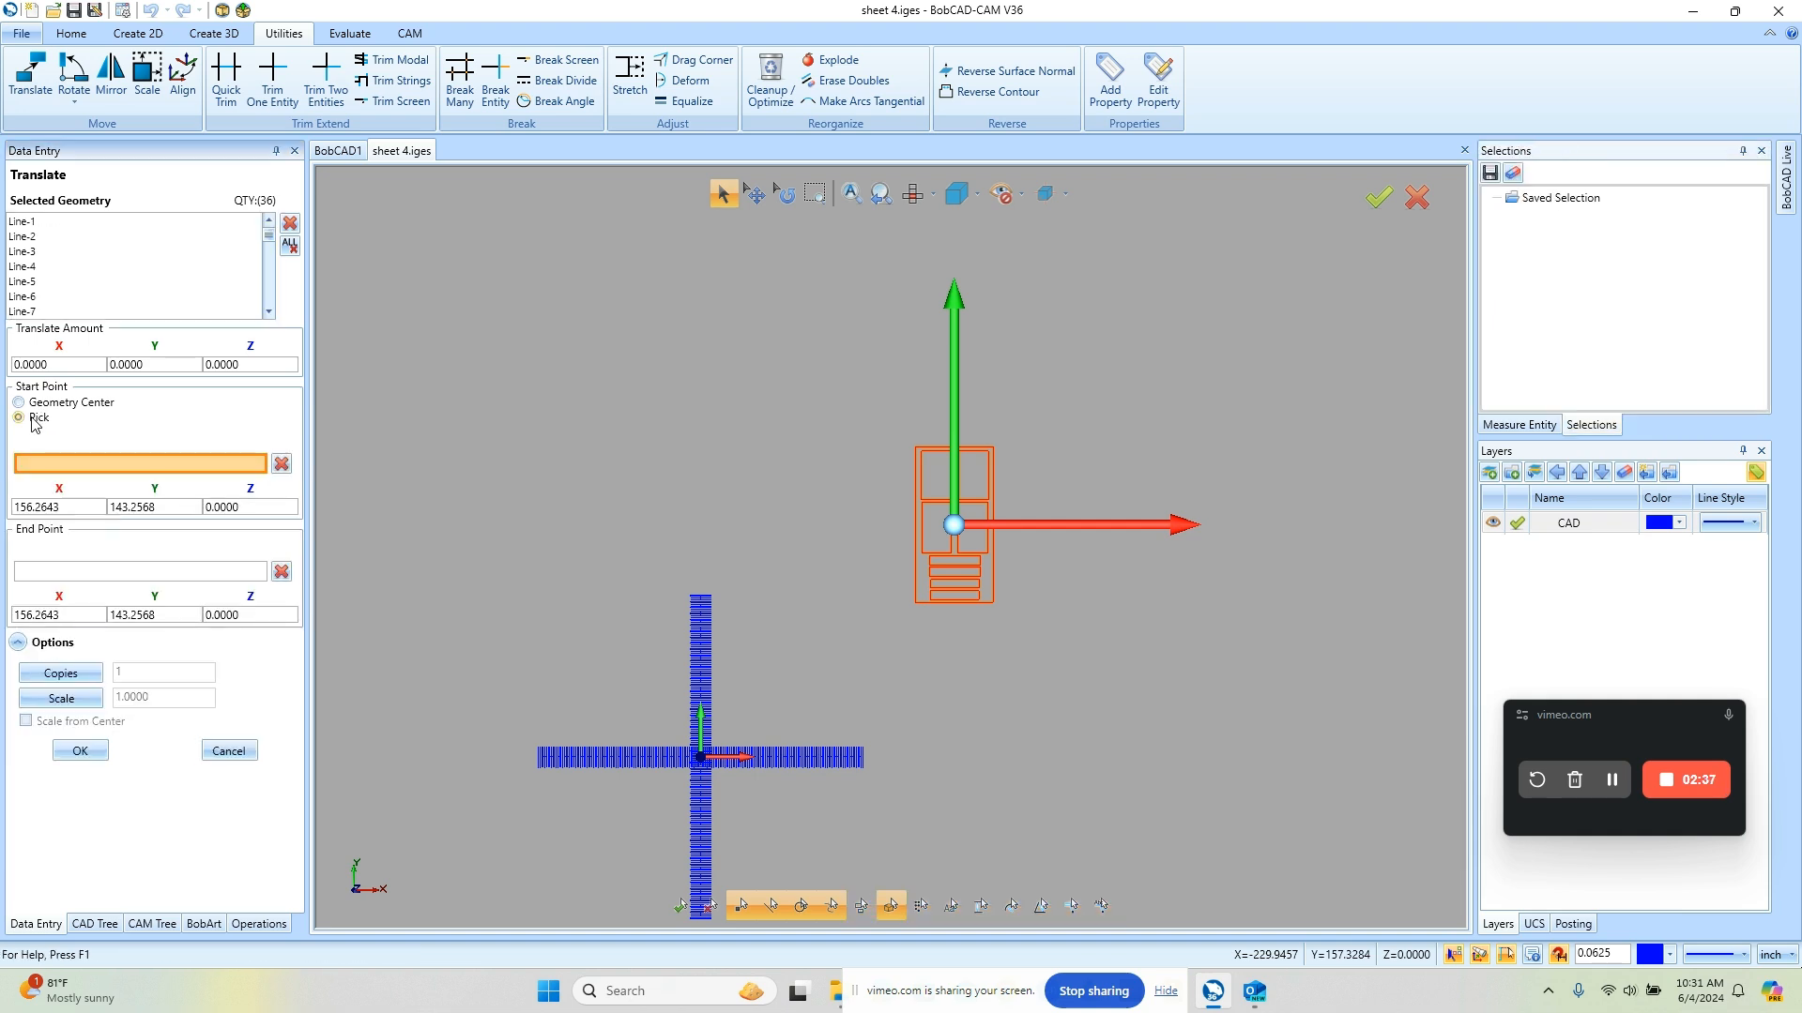
{"action": "scroll", "coordinate": [915, 608], "scroll_direction": "up", "scroll_amount": 5}
{"action": "scroll", "coordinate": [916, 610], "scroll_direction": "up", "scroll_amount": 5}
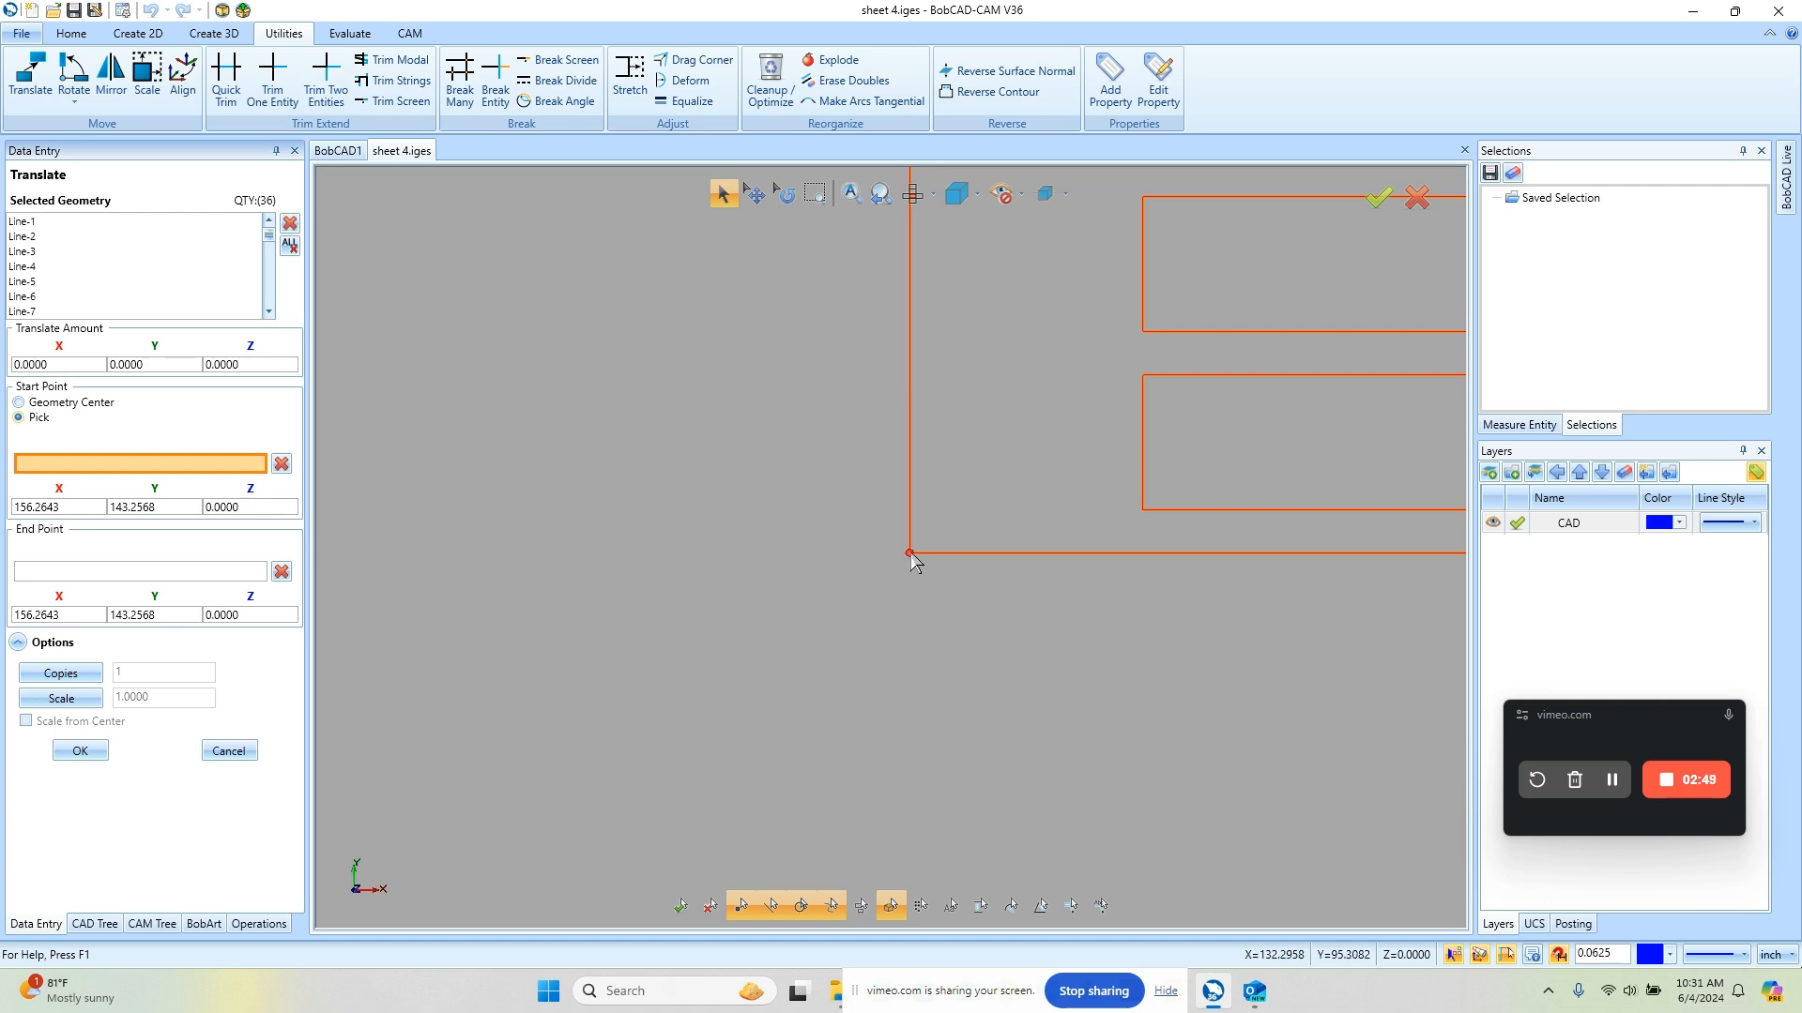
{"action": "left_click", "coordinate": [910, 554]}
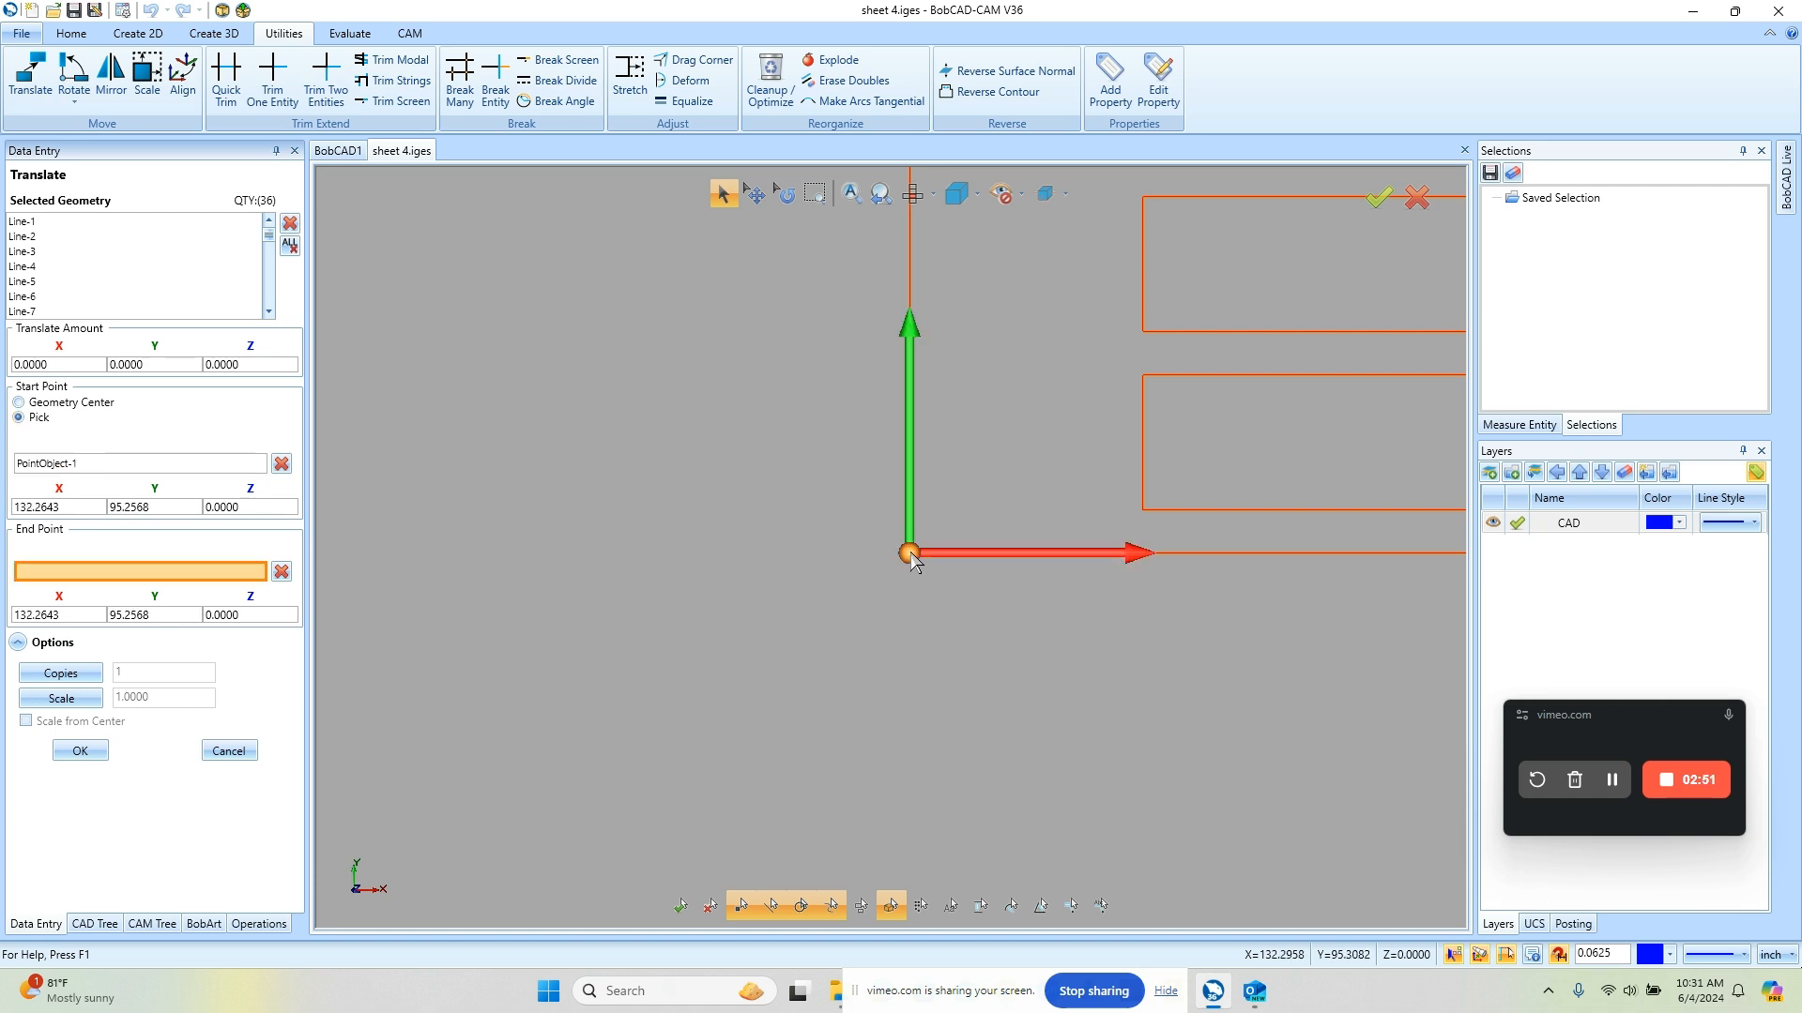
Set the translation's end point to X 0, Y 0, apply the move and leave the Translate command.
{"action": "scroll", "coordinate": [915, 561], "scroll_direction": "down", "scroll_amount": 2}
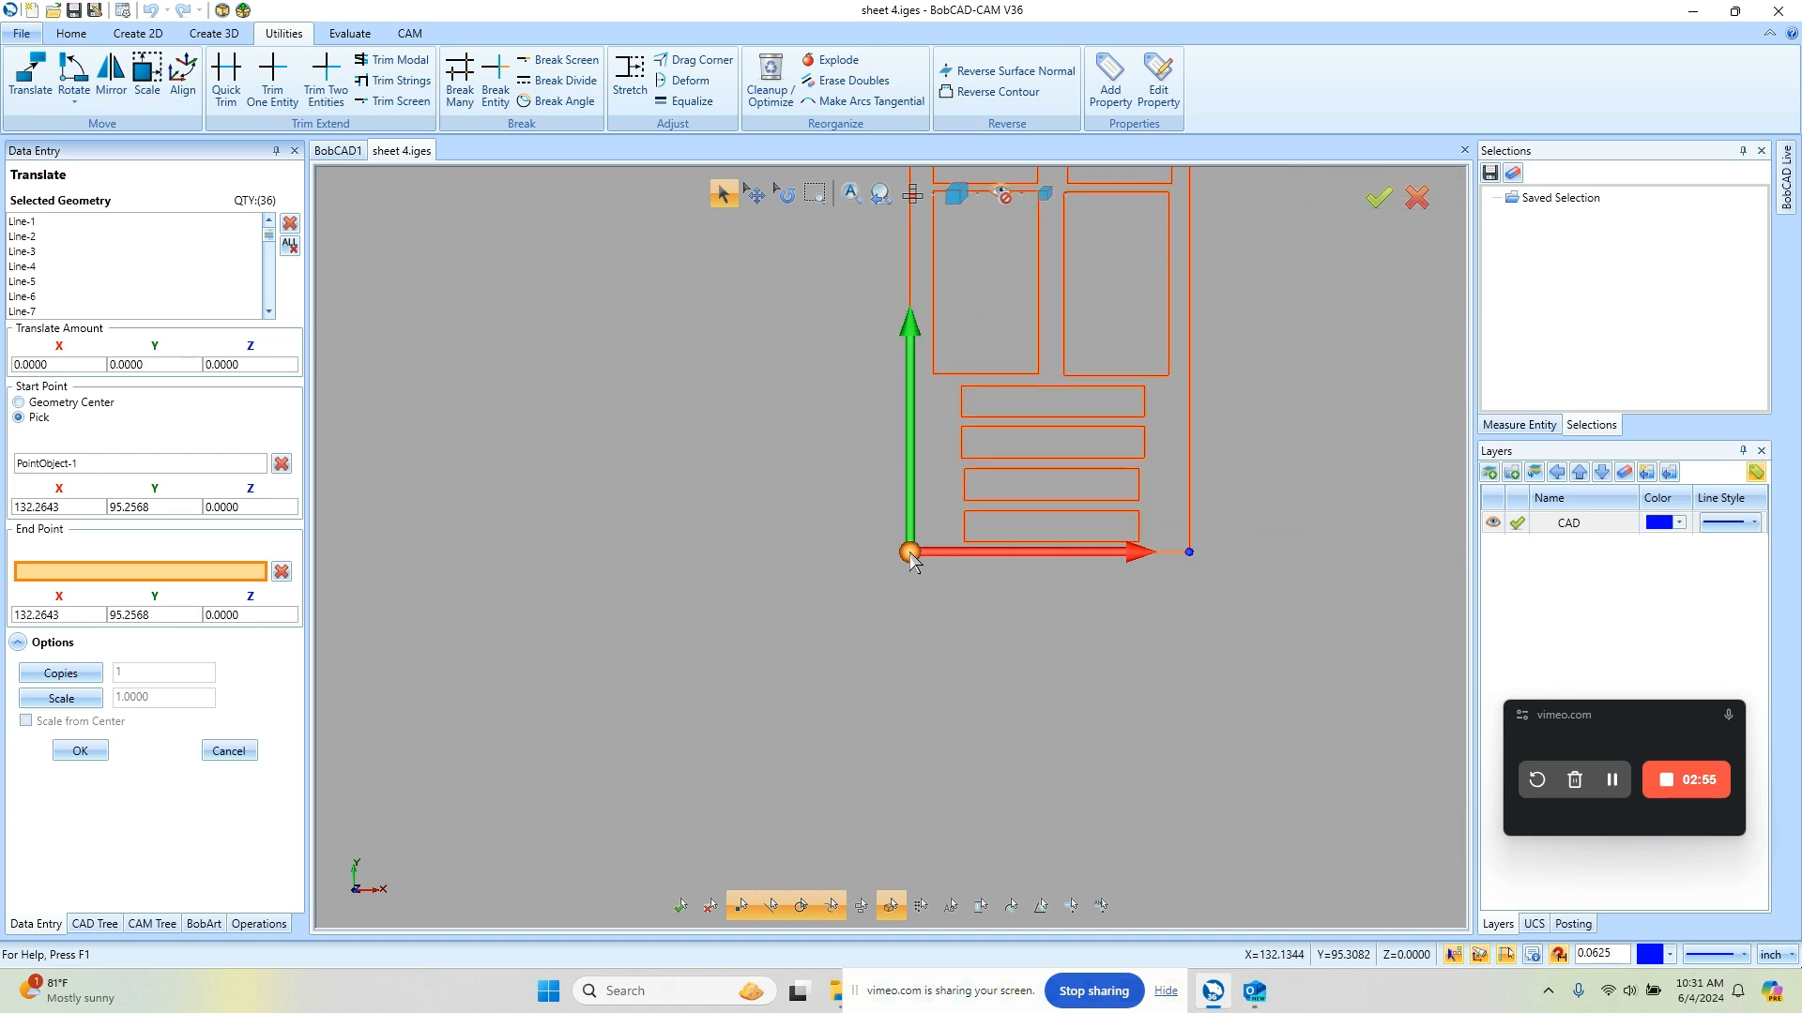
{"action": "scroll", "coordinate": [909, 557], "scroll_direction": "down", "scroll_amount": 3}
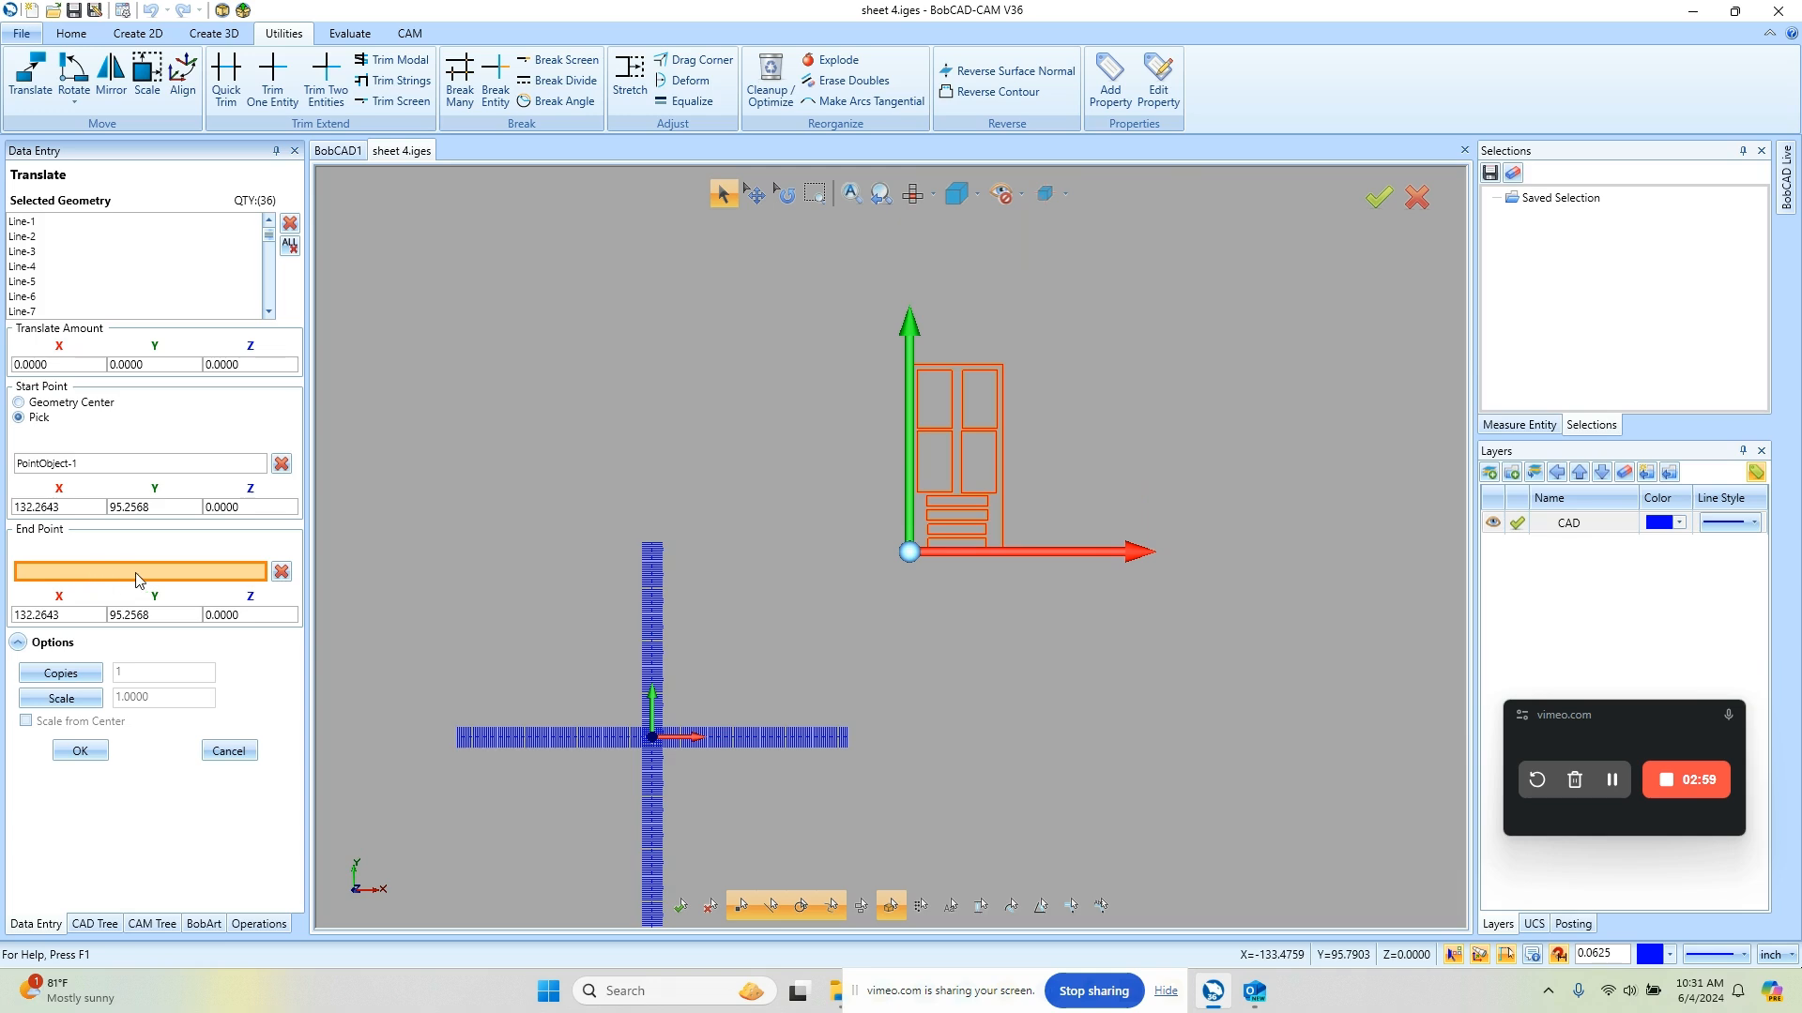
{"action": "left_click_drag", "start_coordinate": [83, 618], "coordinate": [4, 616]}
{"action": "type", "text": "0"}
{"action": "key", "text": "Tab"}
{"action": "type", "text": "0"}
{"action": "key", "text": "Tab"}
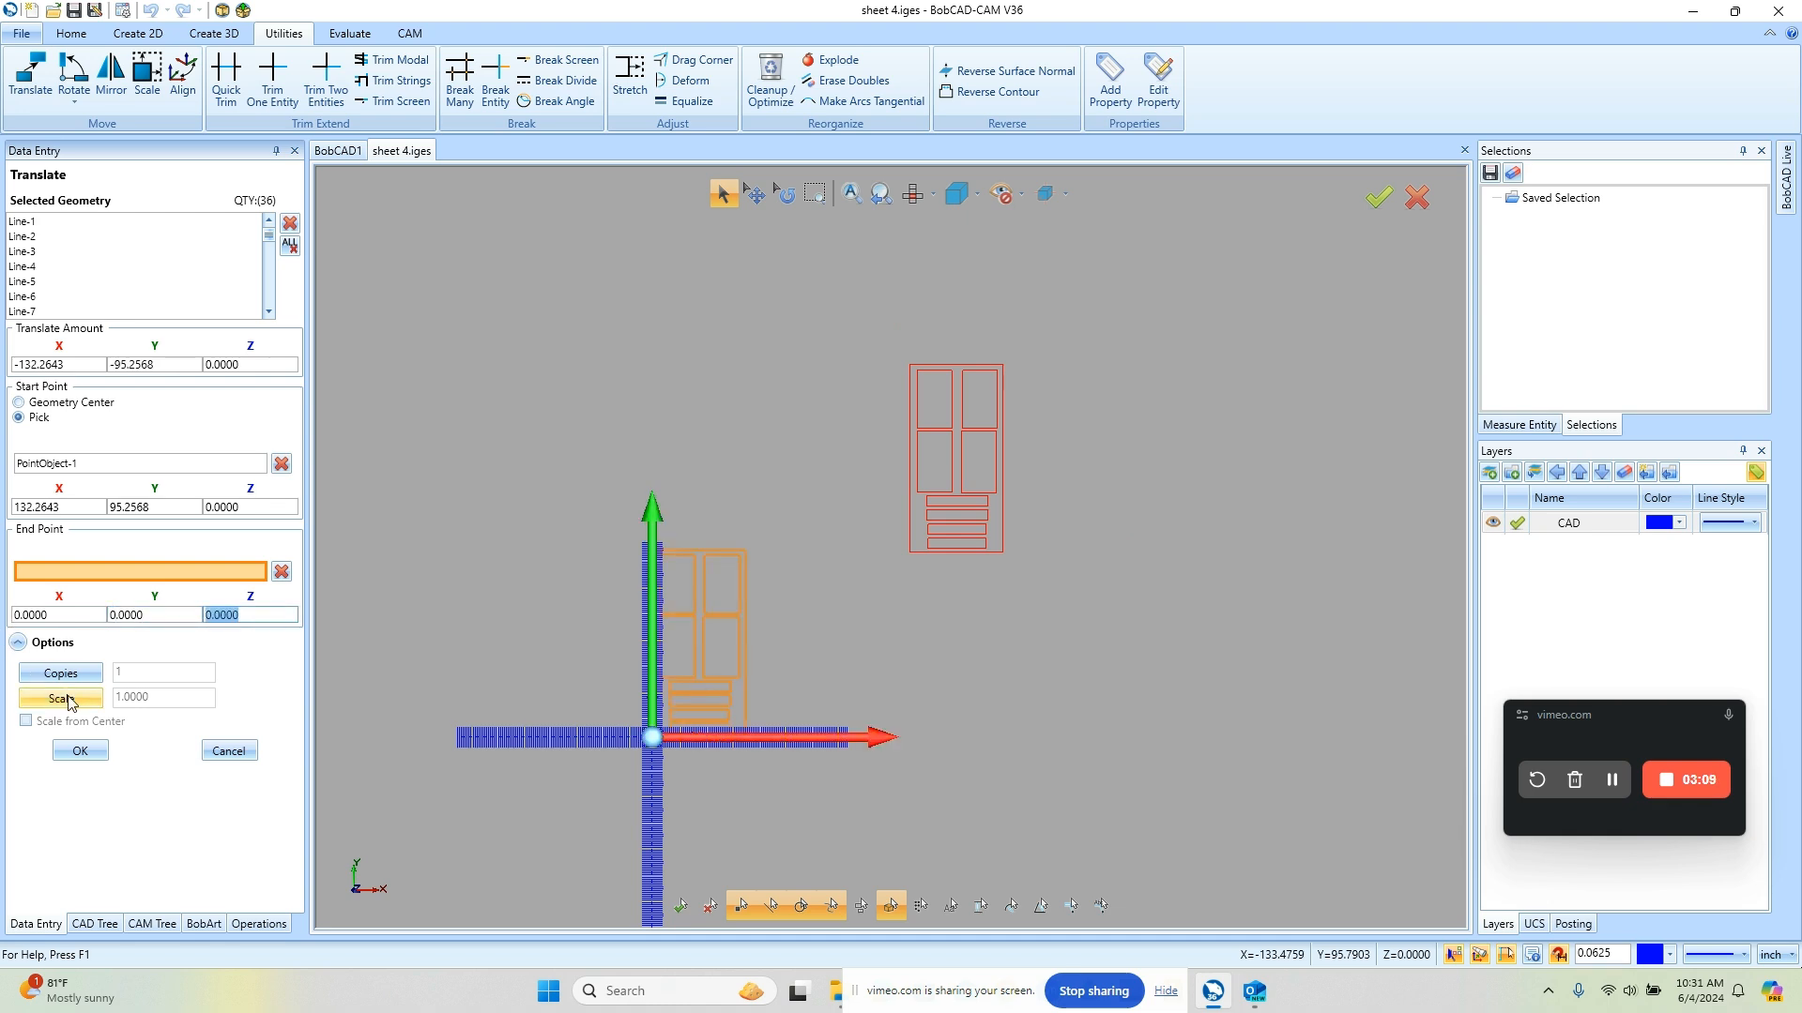
{"action": "left_click", "coordinate": [80, 752]}
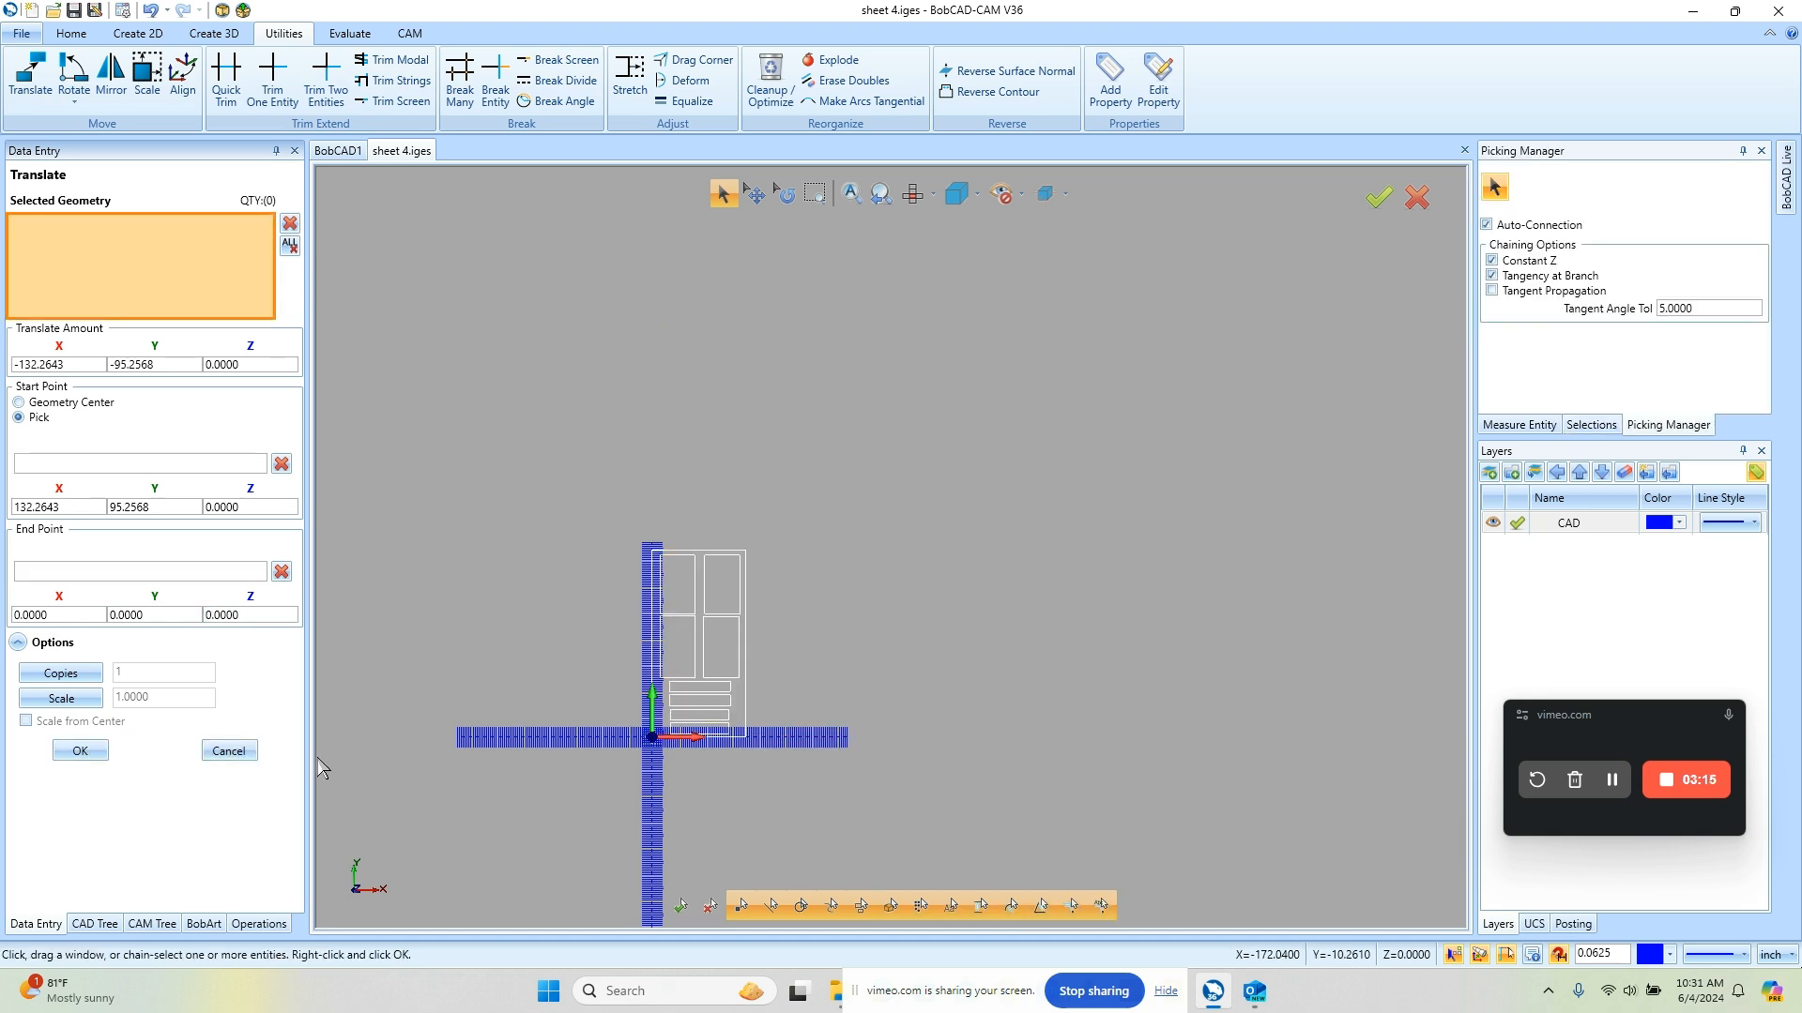
{"action": "key", "text": "Escape"}
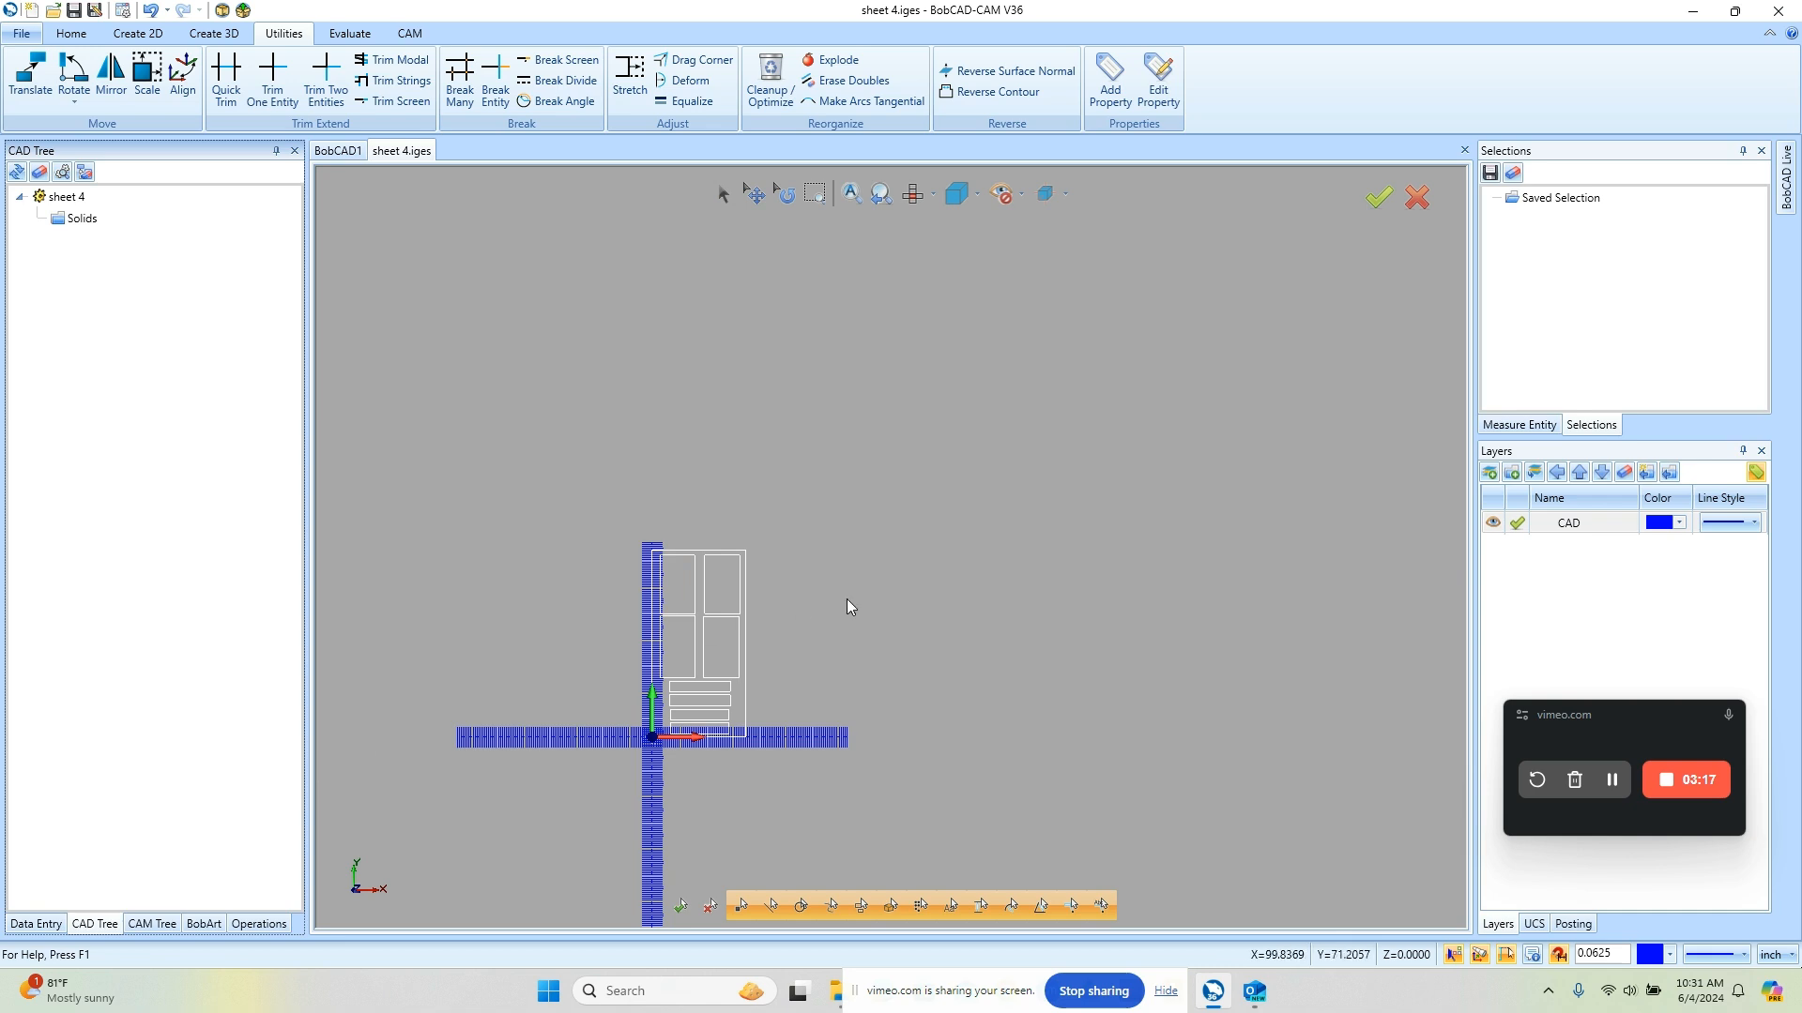
Measure the top edge of the upper-left rectangle with Measure One, enlarging the measurement pane to show all properties.
{"action": "scroll", "coordinate": [1004, 484], "scroll_direction": "down", "scroll_amount": 1}
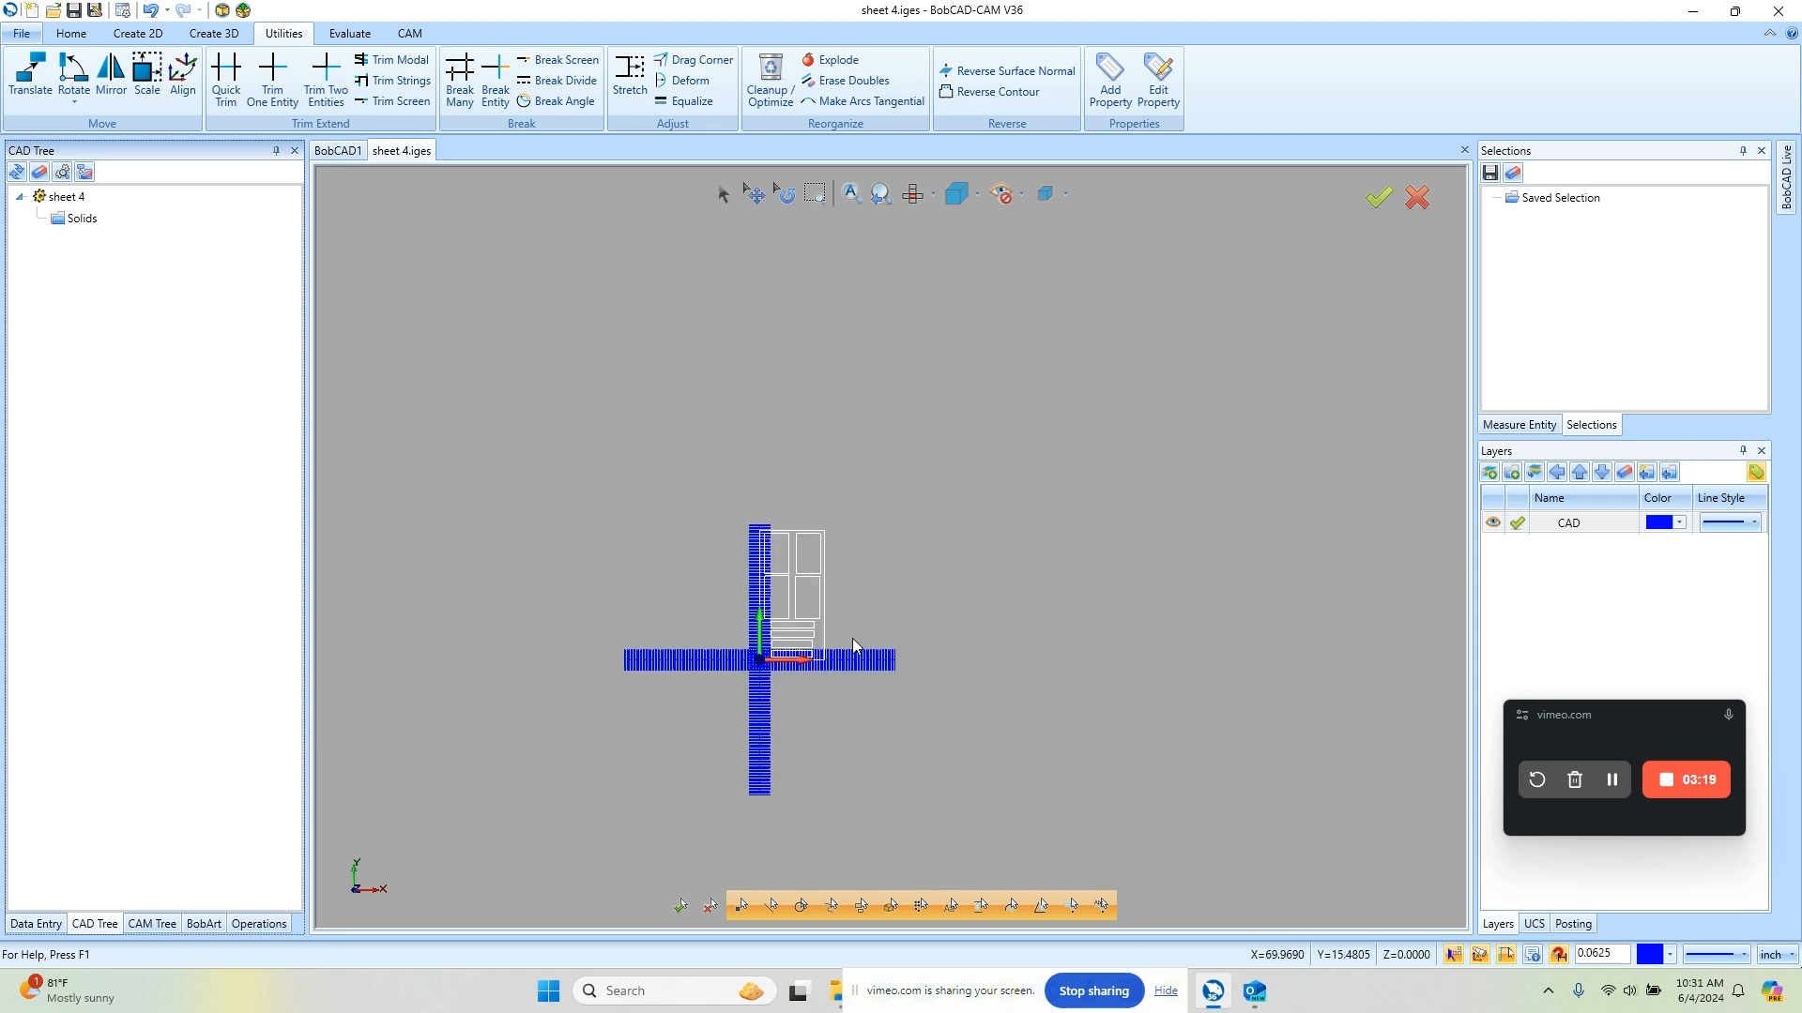
{"action": "scroll", "coordinate": [814, 627], "scroll_direction": "up", "scroll_amount": 1}
{"action": "scroll", "coordinate": [753, 666], "scroll_direction": "up", "scroll_amount": 2}
{"action": "scroll", "coordinate": [753, 666], "scroll_direction": "up", "scroll_amount": 1}
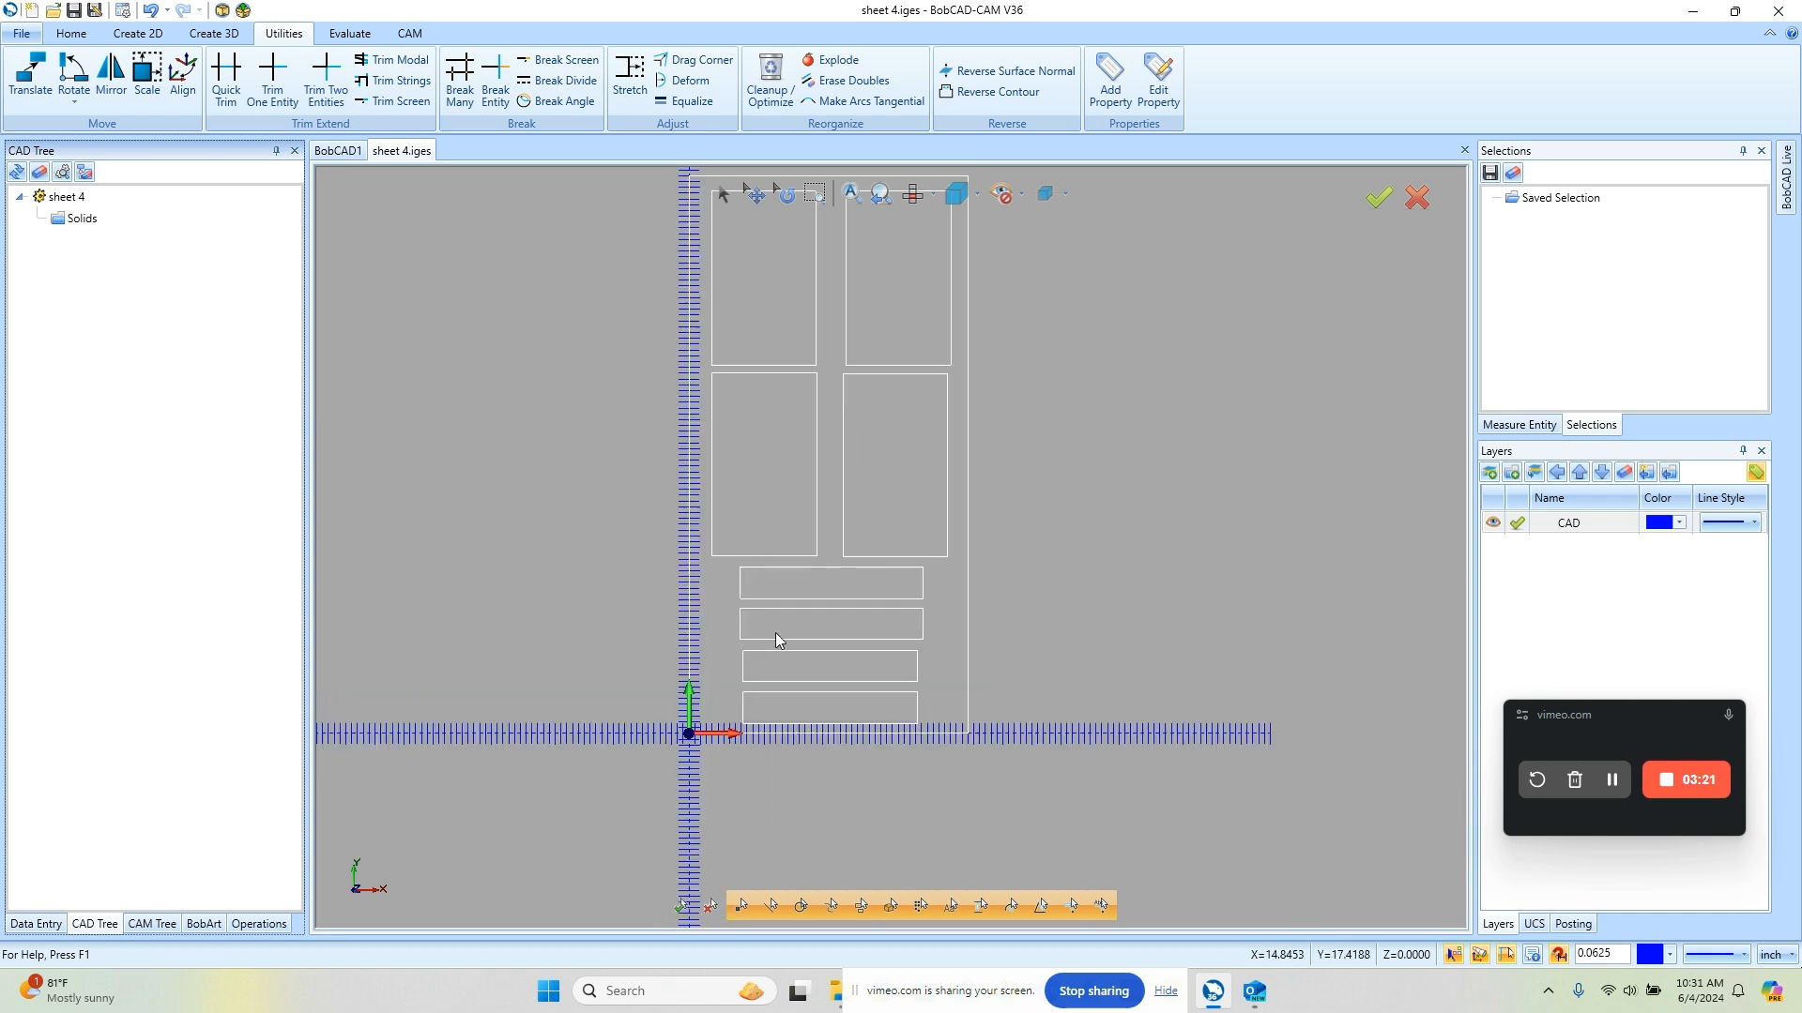
{"action": "scroll", "coordinate": [753, 798], "scroll_direction": "down", "scroll_amount": 1}
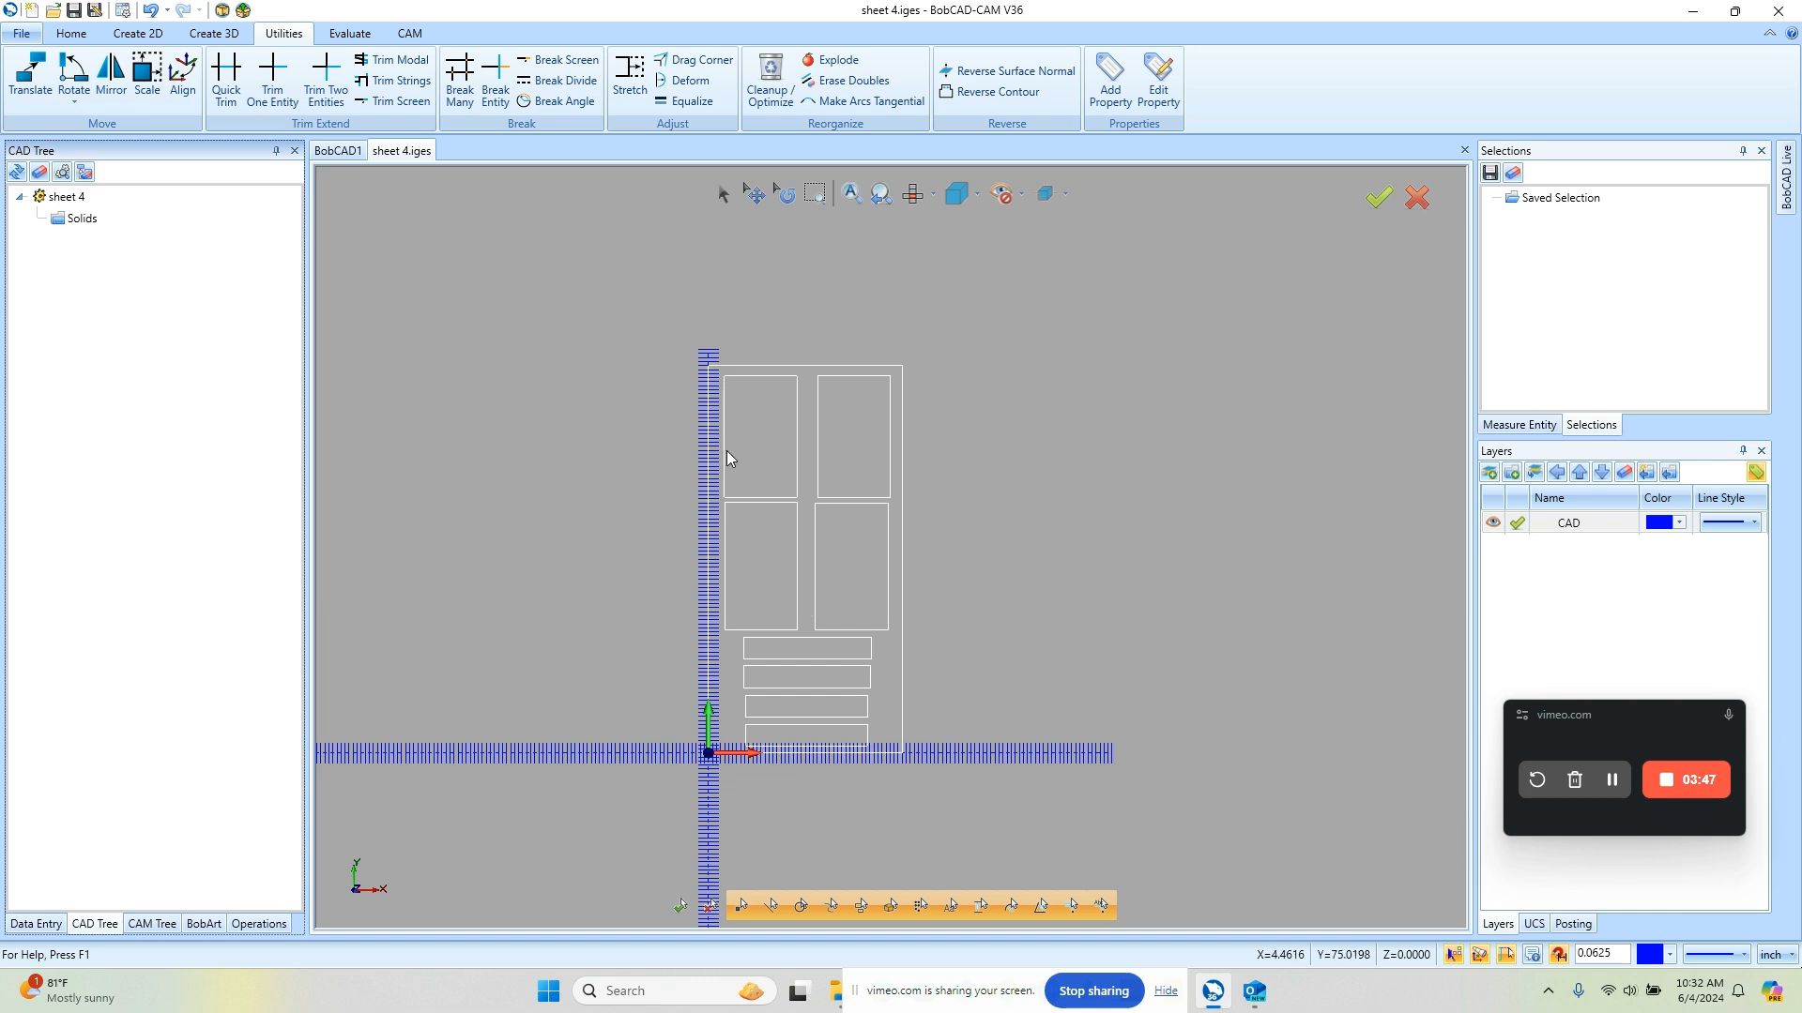
{"action": "left_click", "coordinate": [351, 35]}
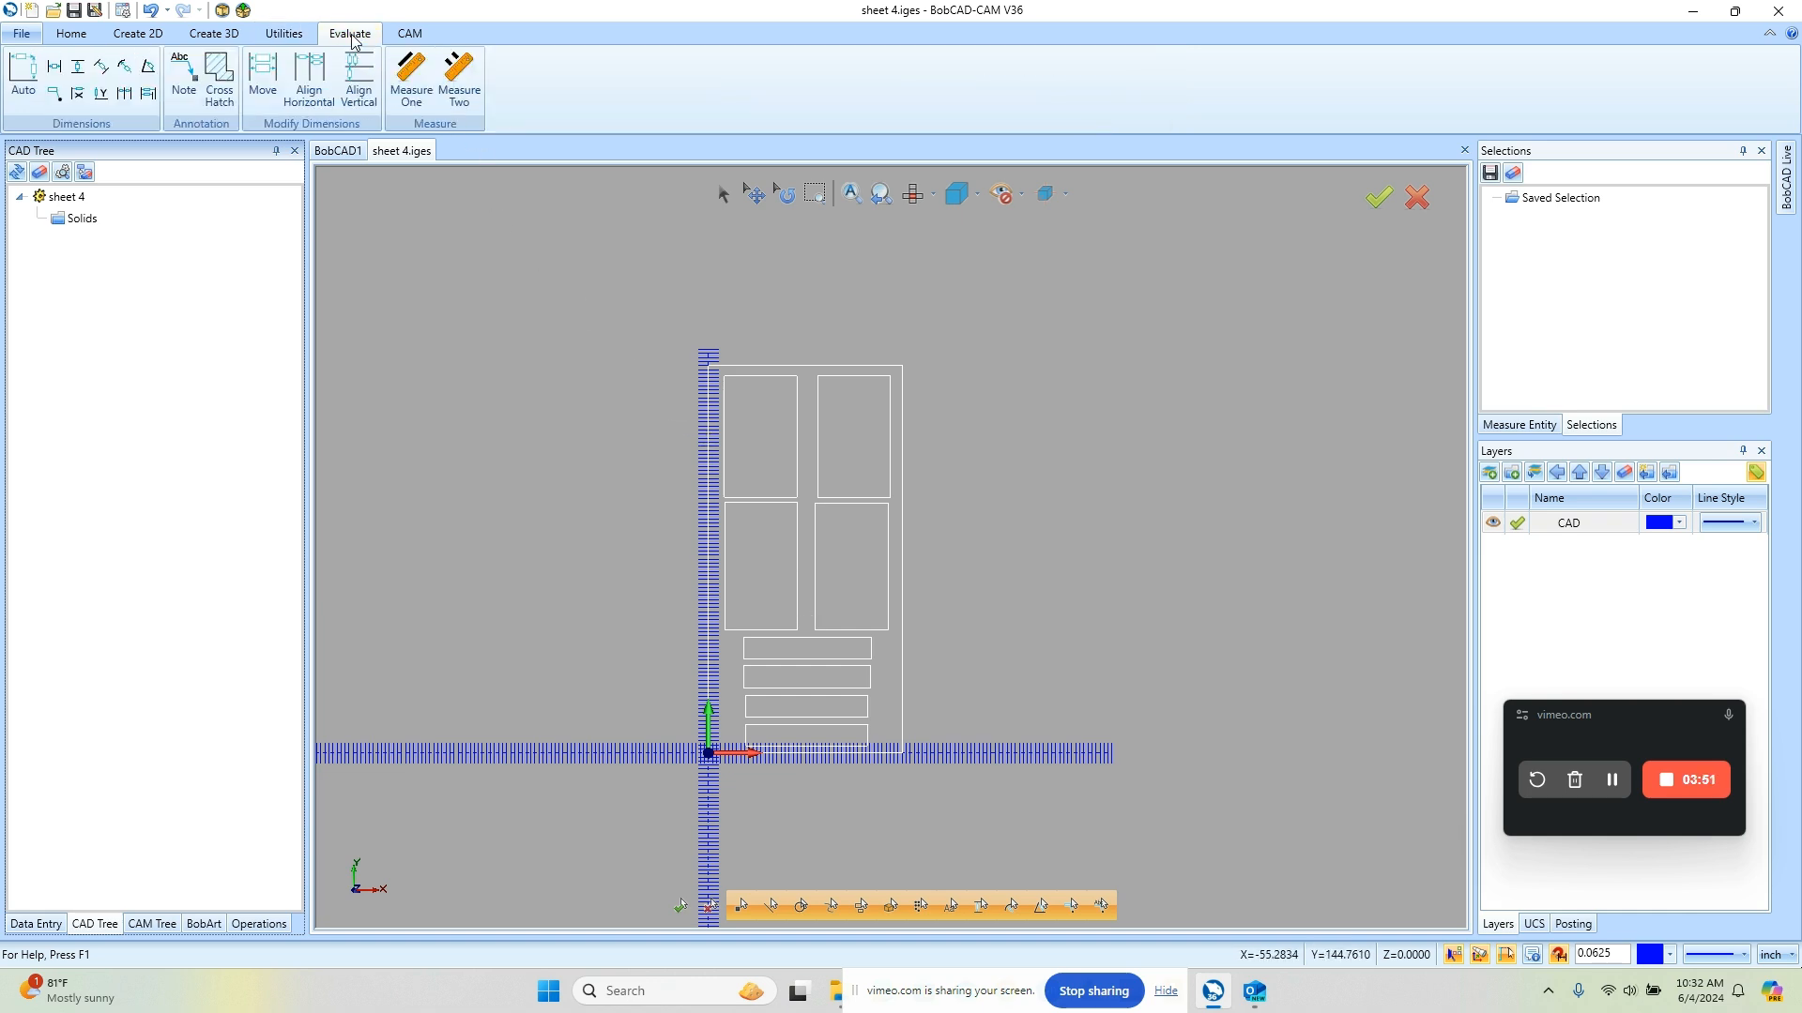
{"action": "left_click", "coordinate": [411, 98]}
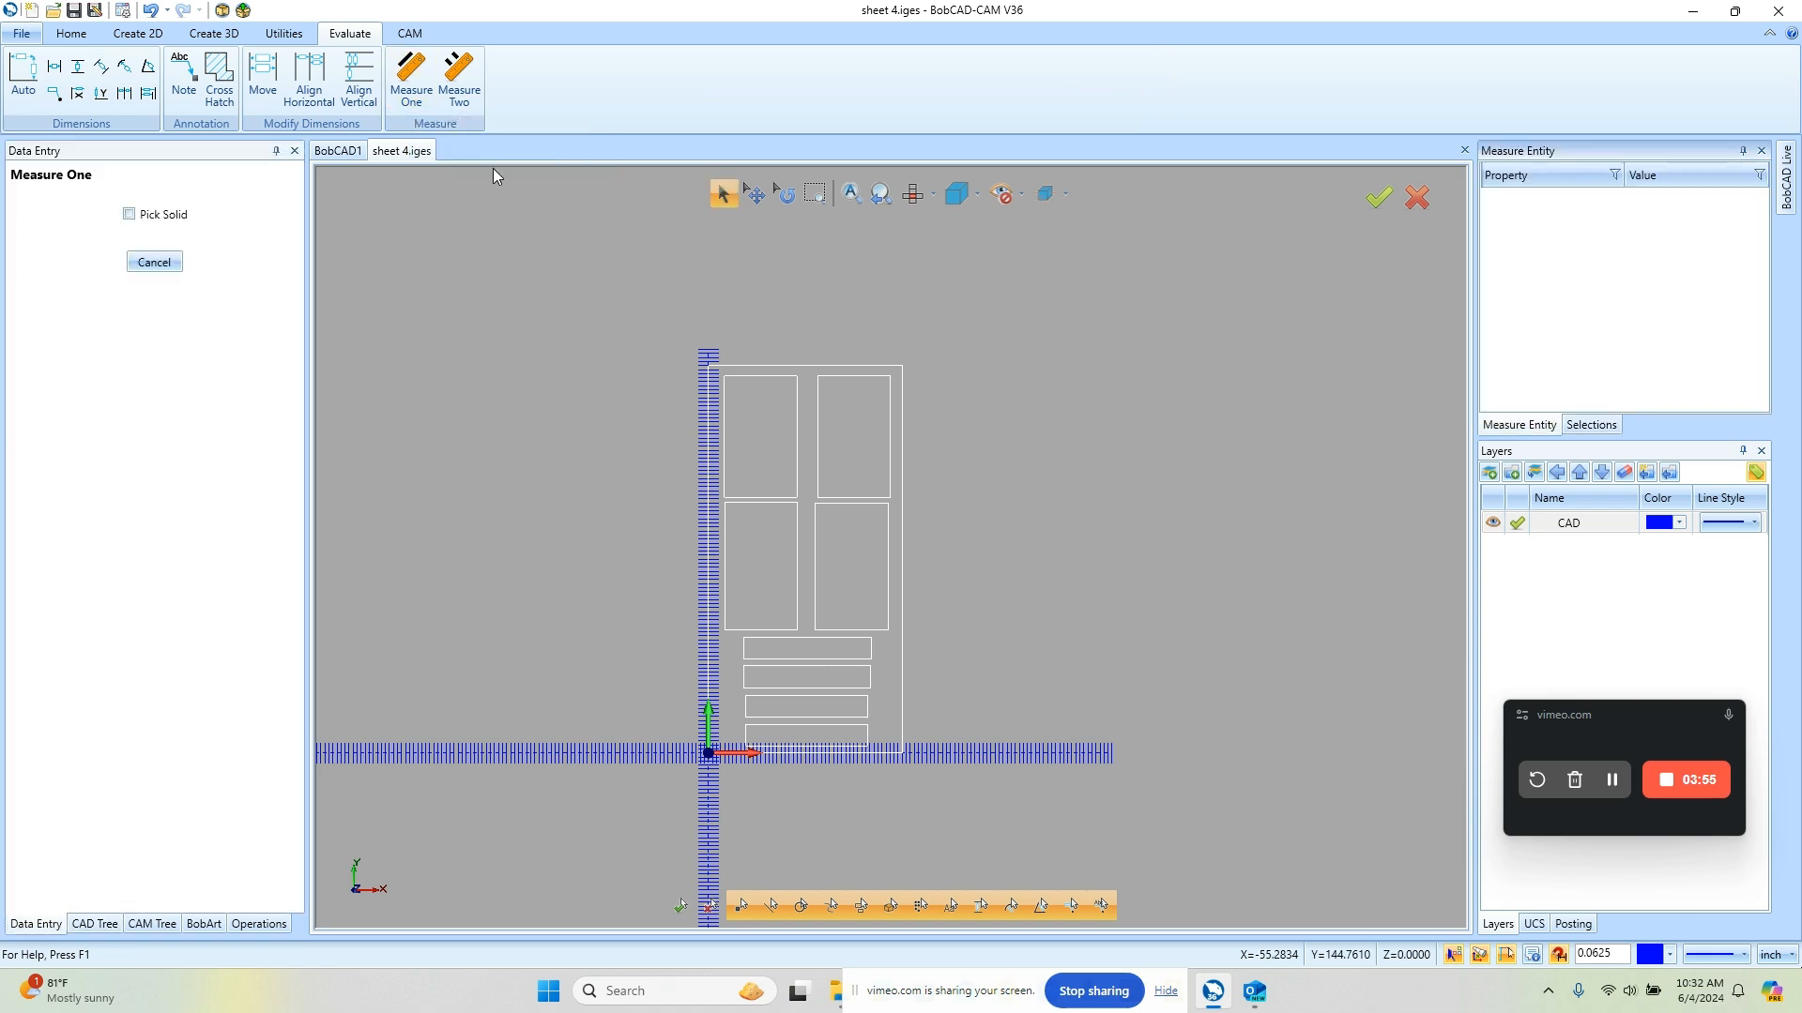
{"action": "left_click", "coordinate": [752, 380]}
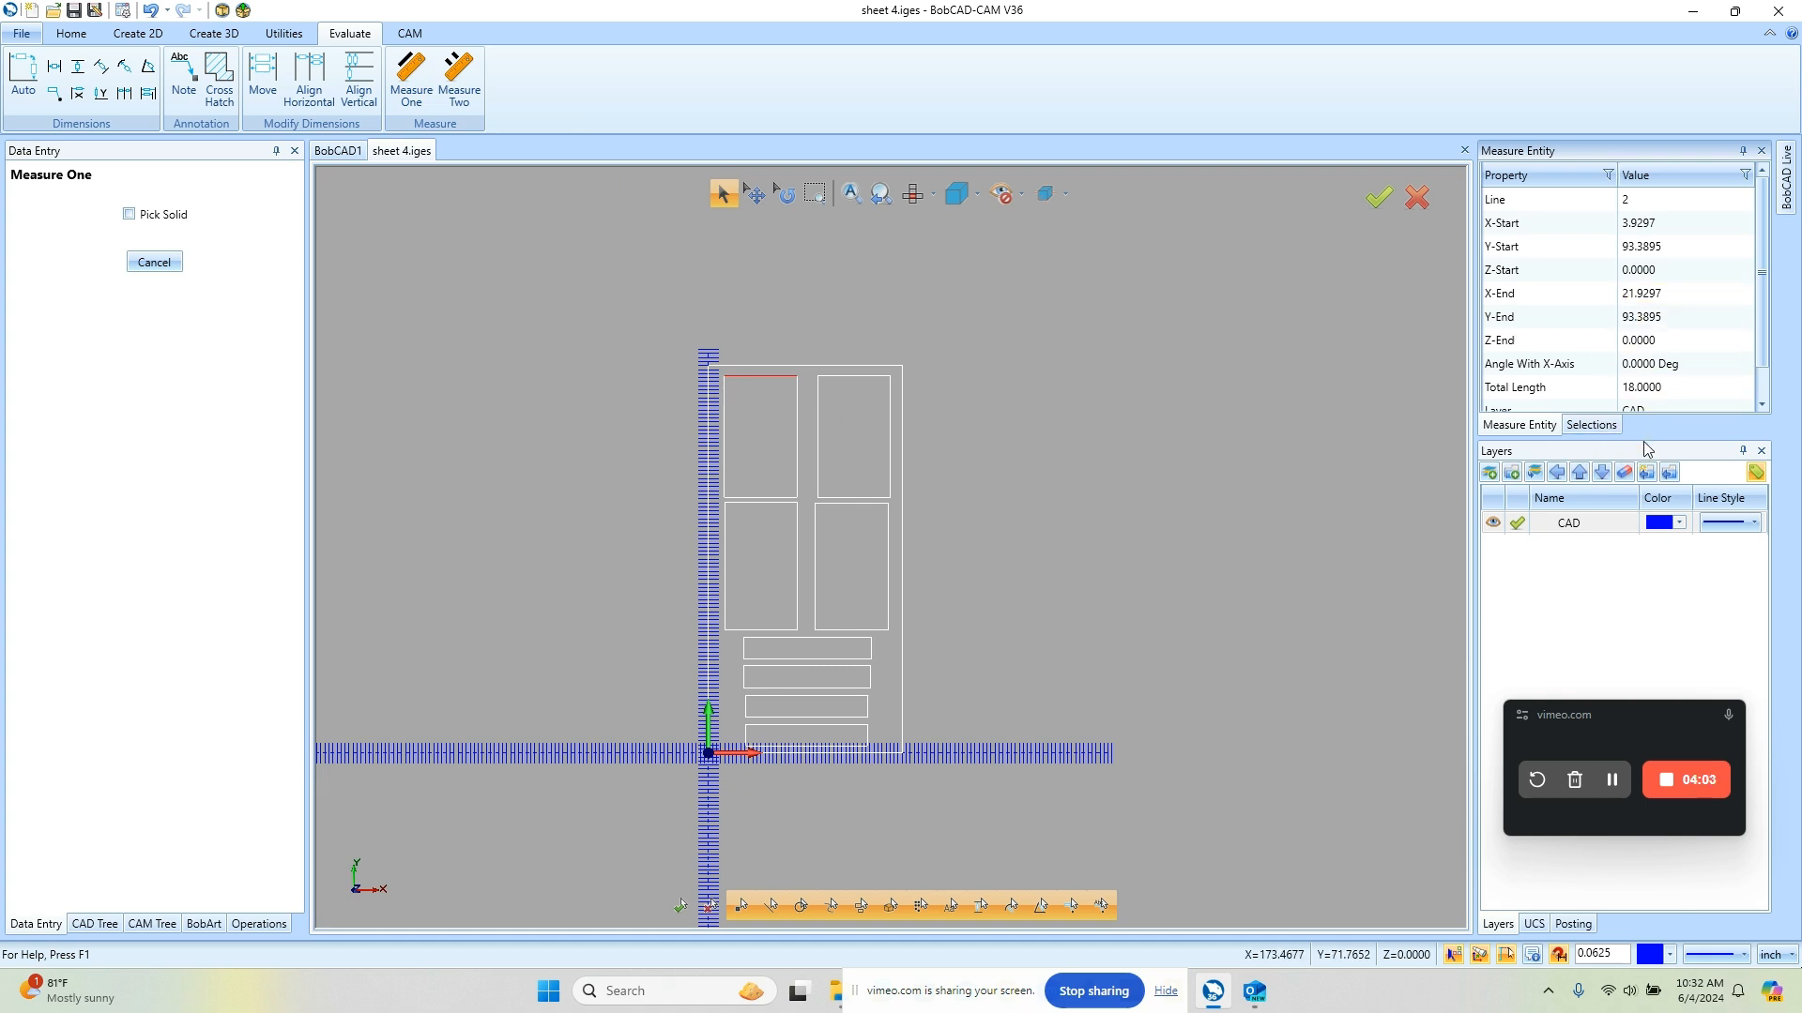
{"action": "left_click_drag", "start_coordinate": [1643, 439], "coordinate": [1649, 521]}
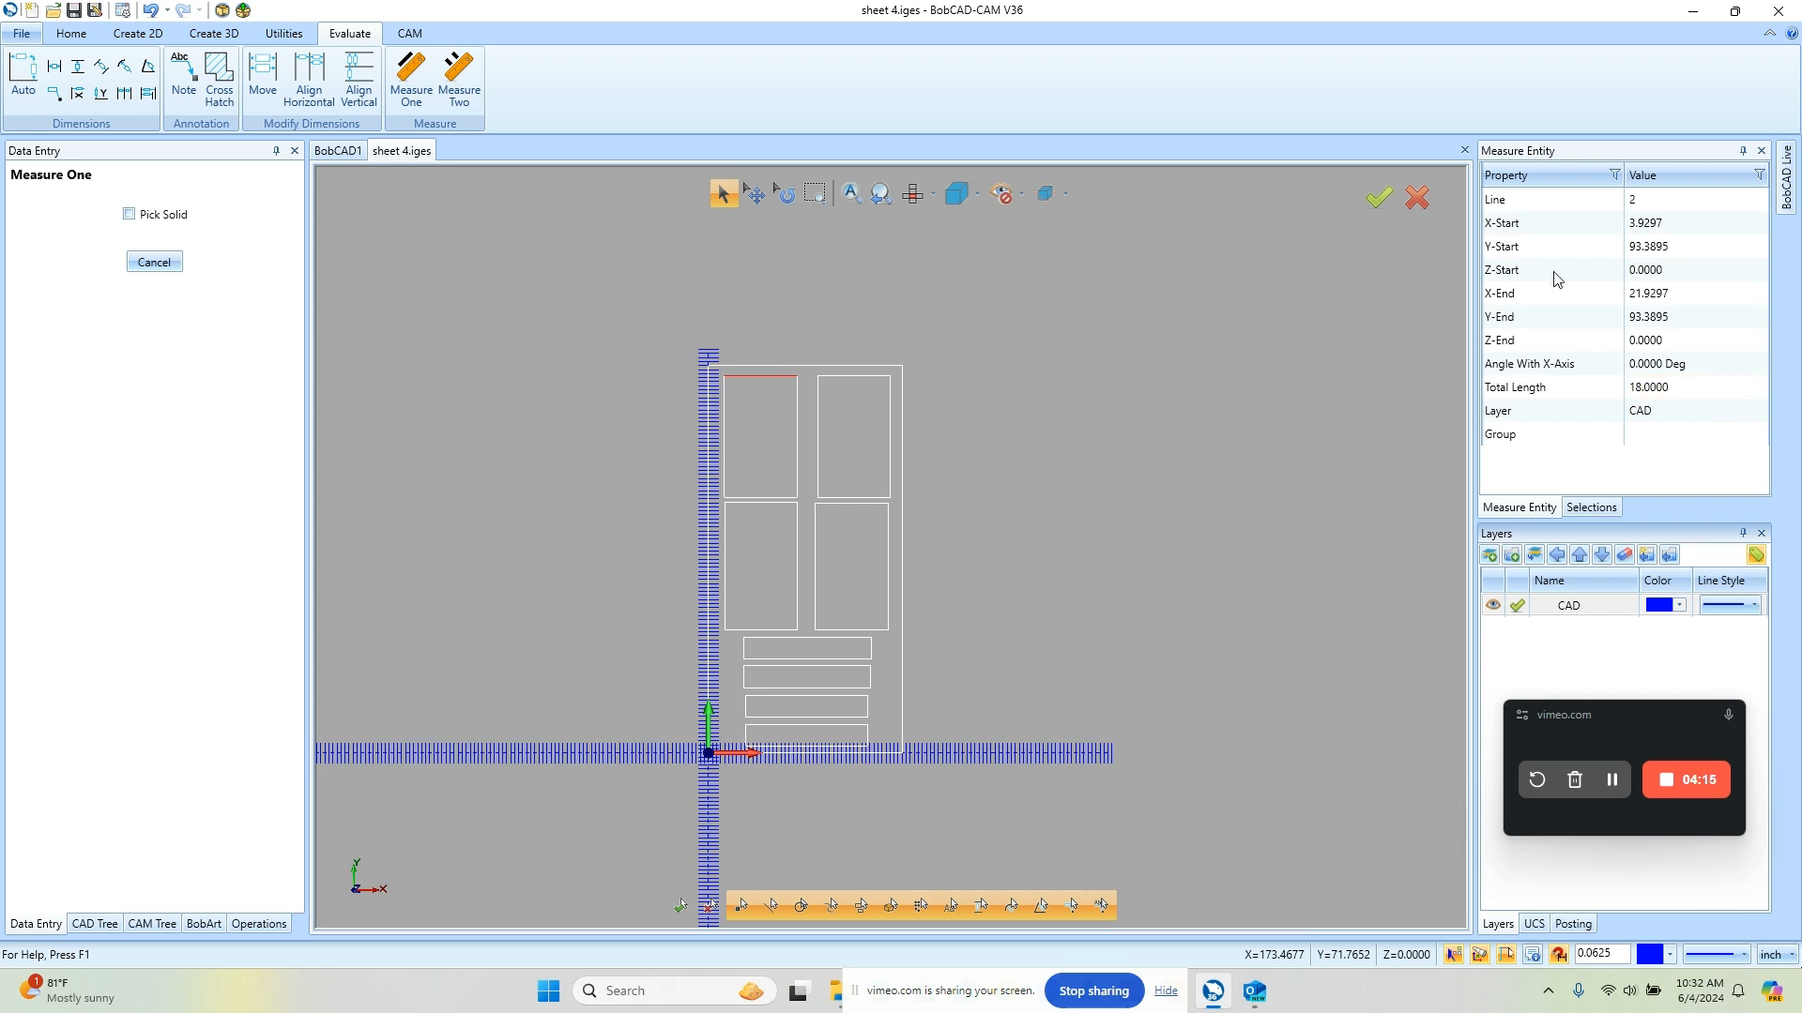
{"action": "left_click", "coordinate": [169, 264]}
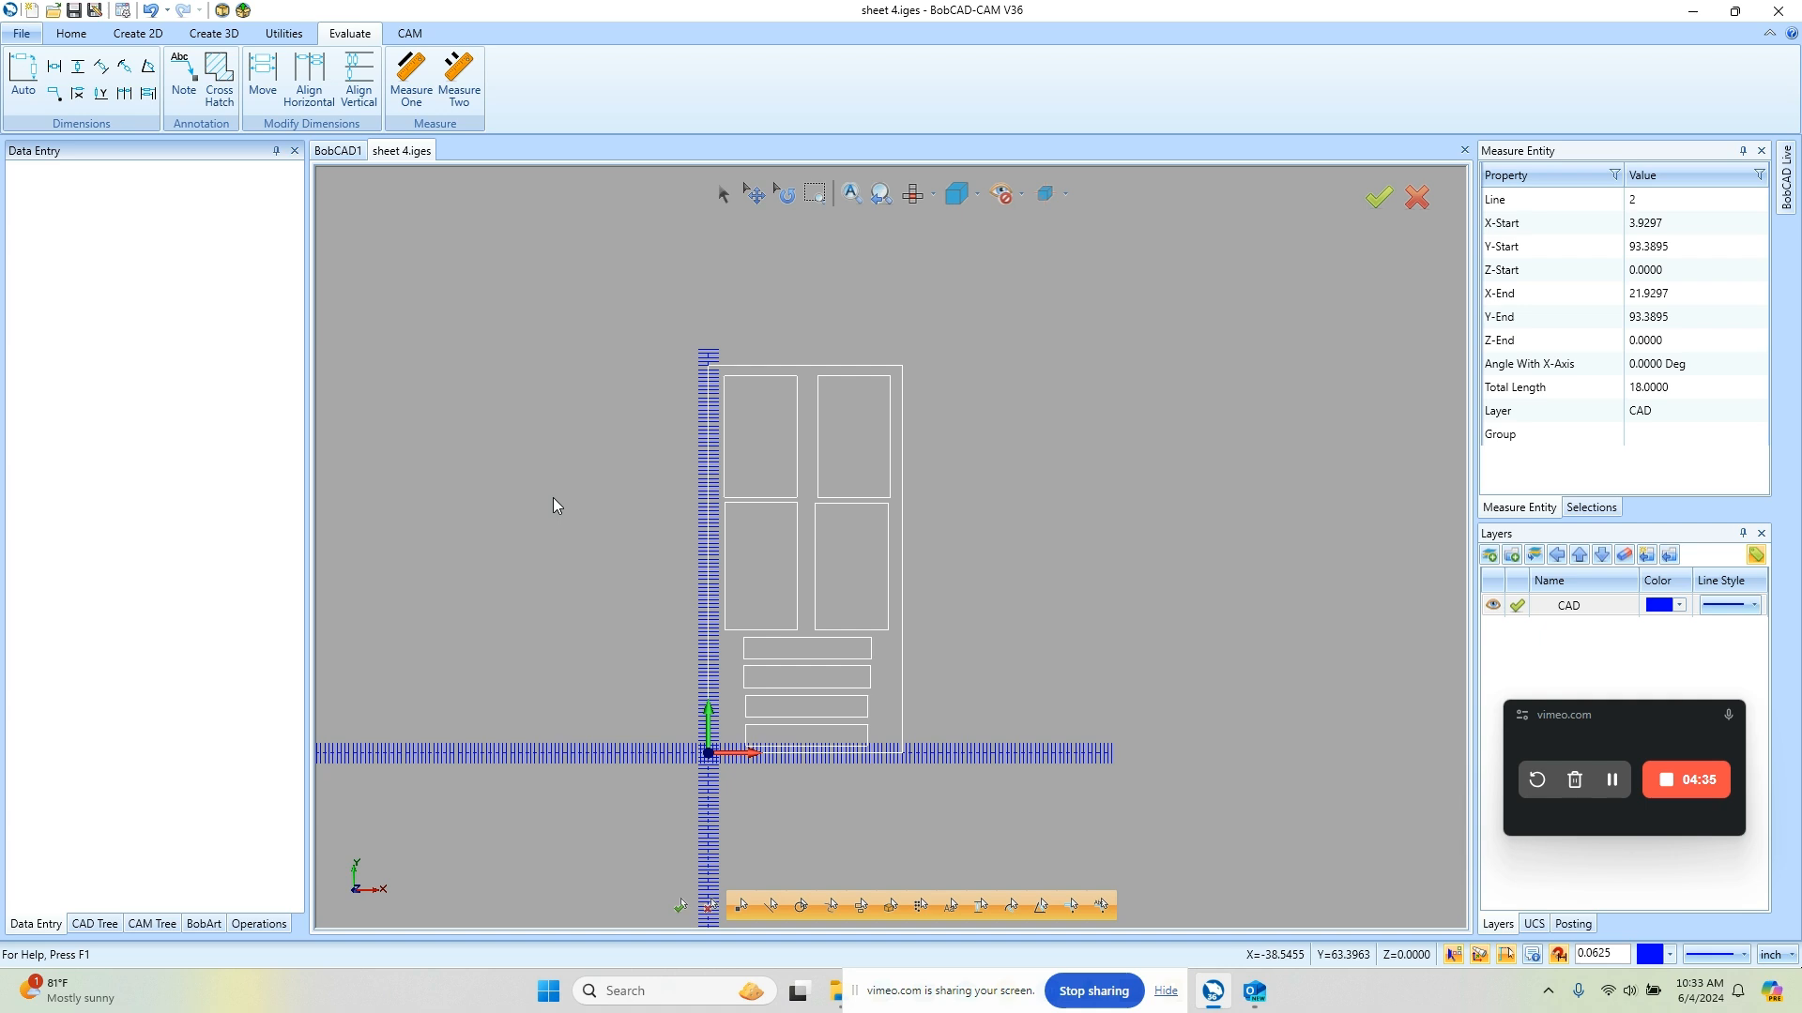
Save the drawing as sheet 4.bbcd in the Training Video folder.
{"action": "left_click", "coordinate": [95, 13]}
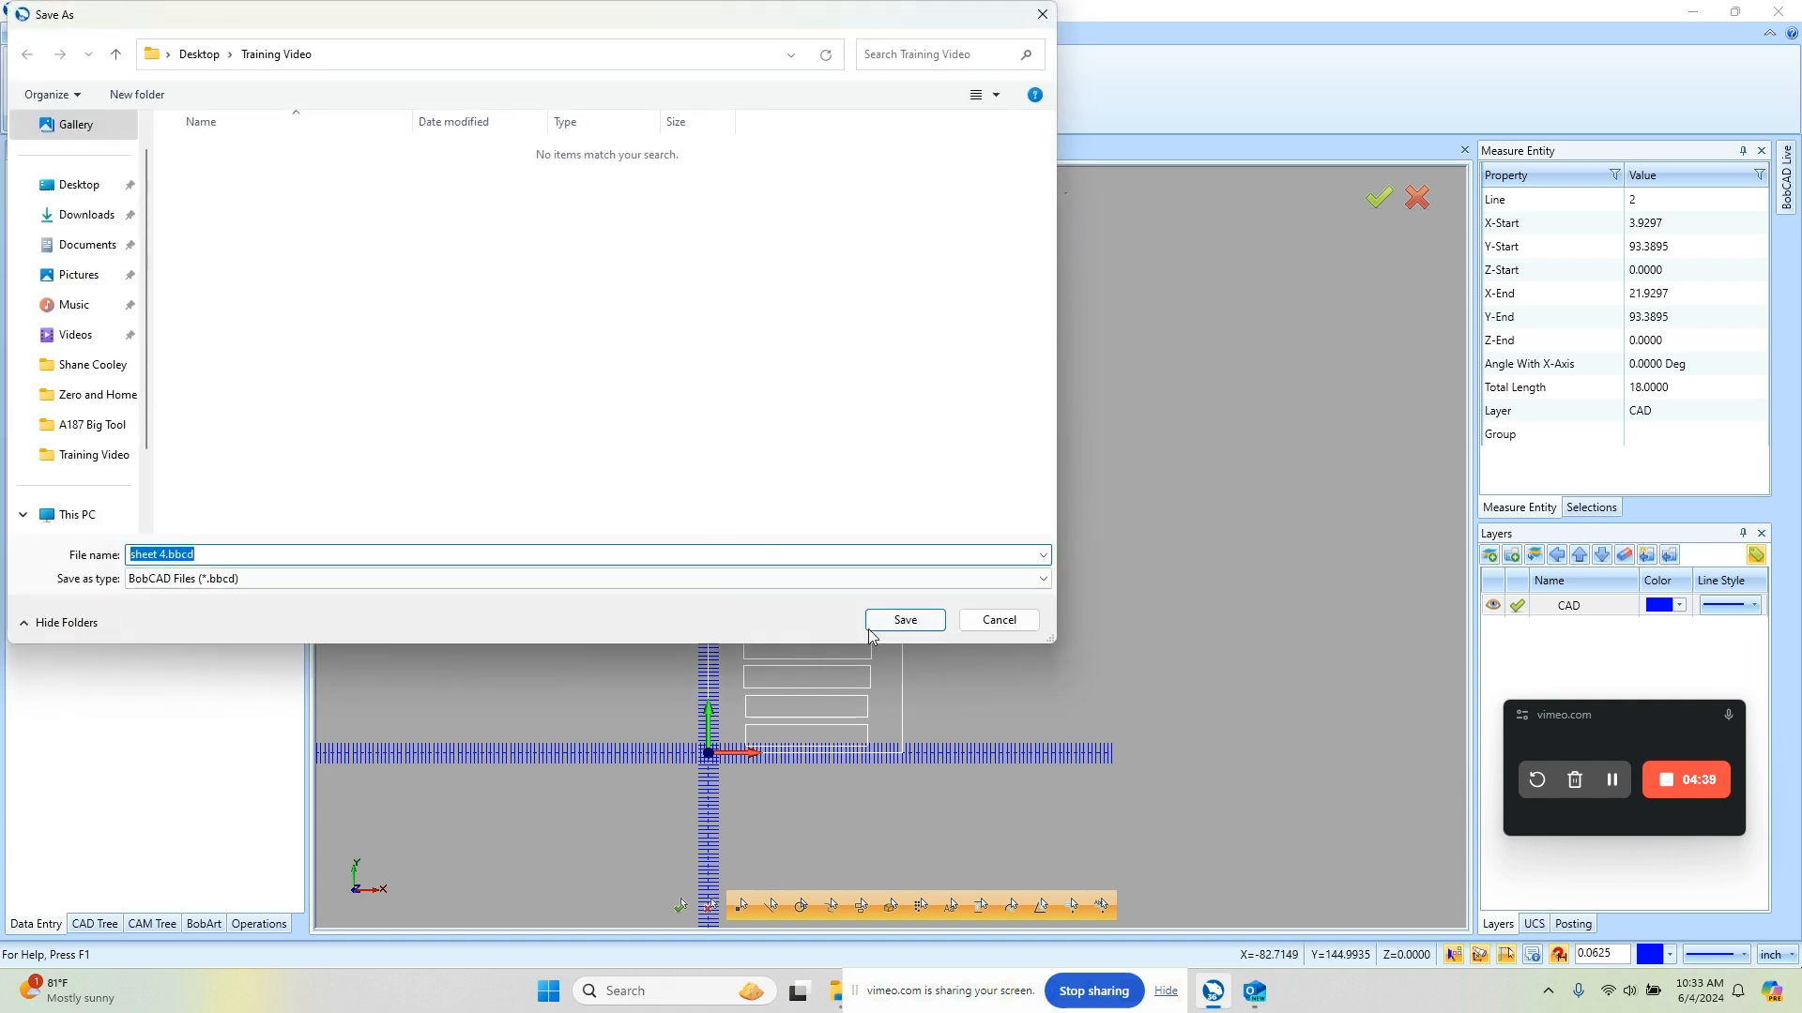
{"action": "left_click", "coordinate": [906, 621]}
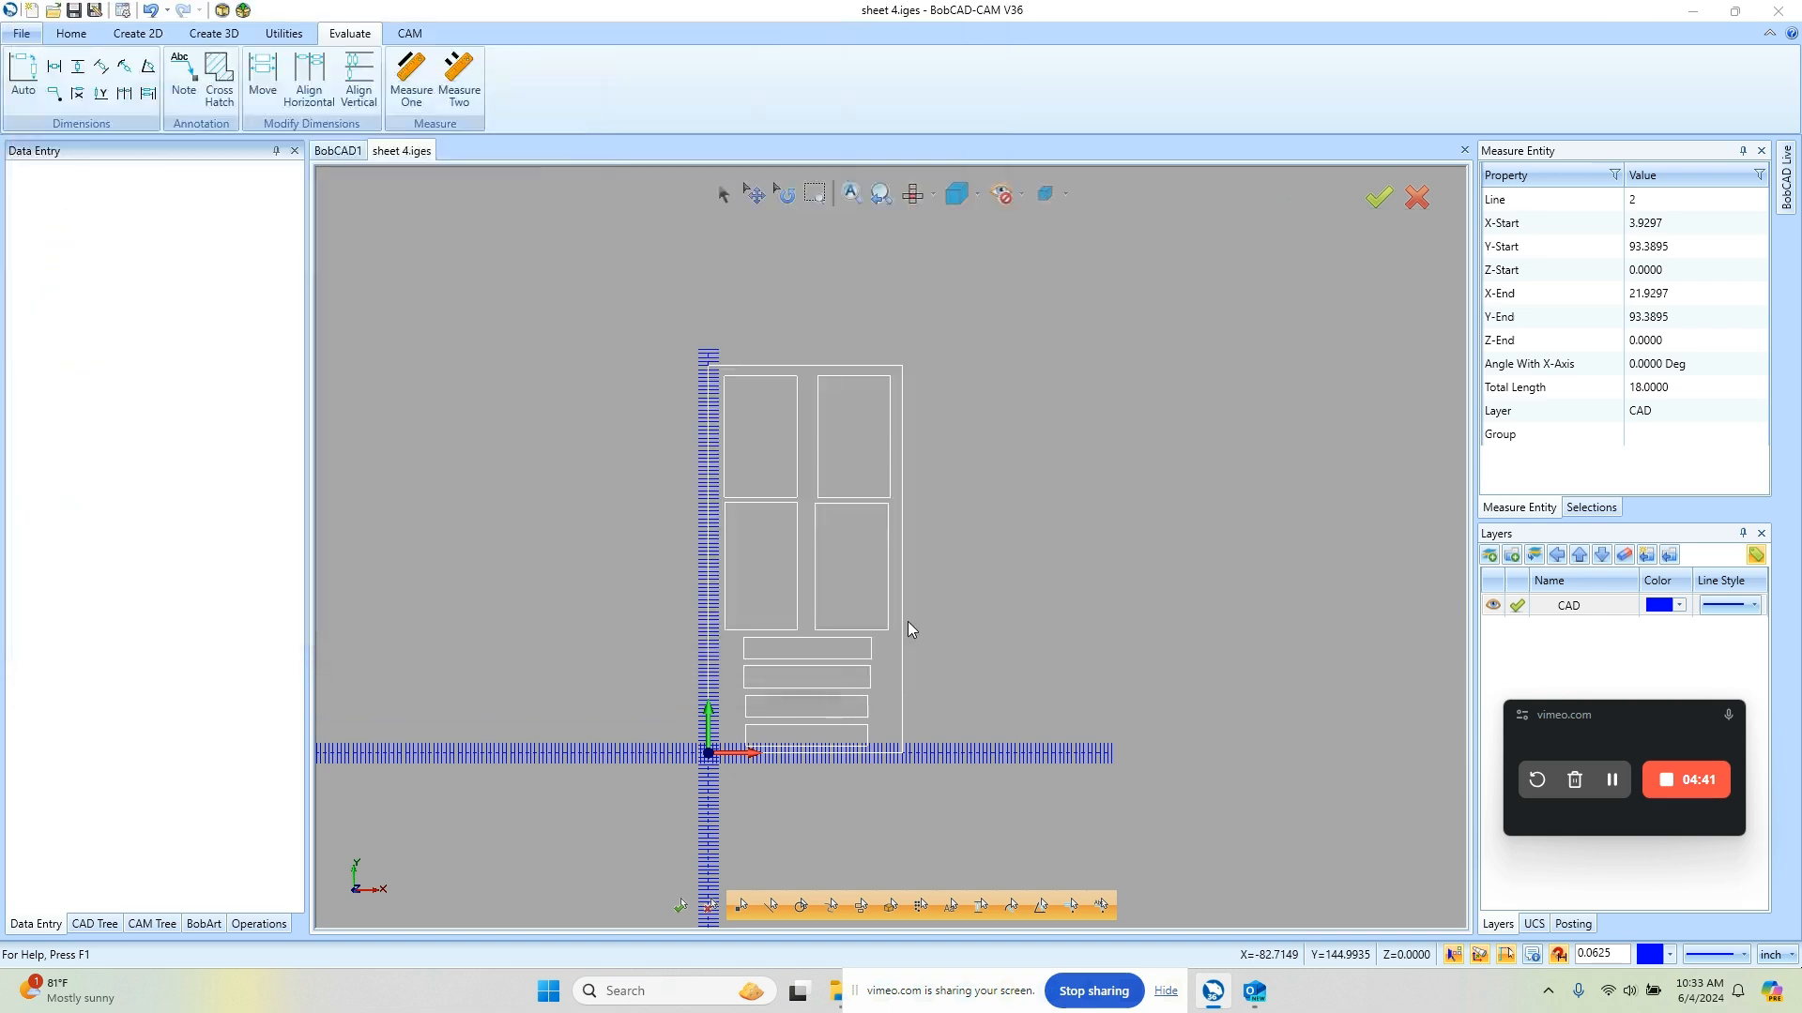